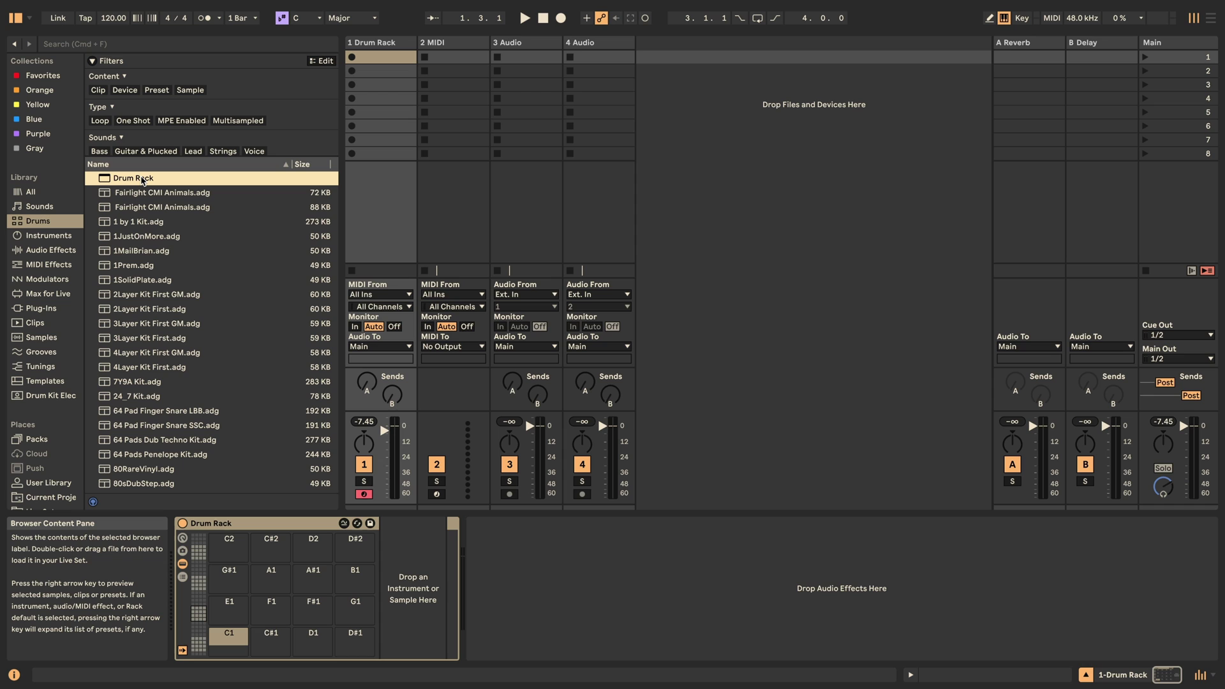
Step: Load an Impulse instrument onto the Drum Rack's C1 pad
click(46, 235)
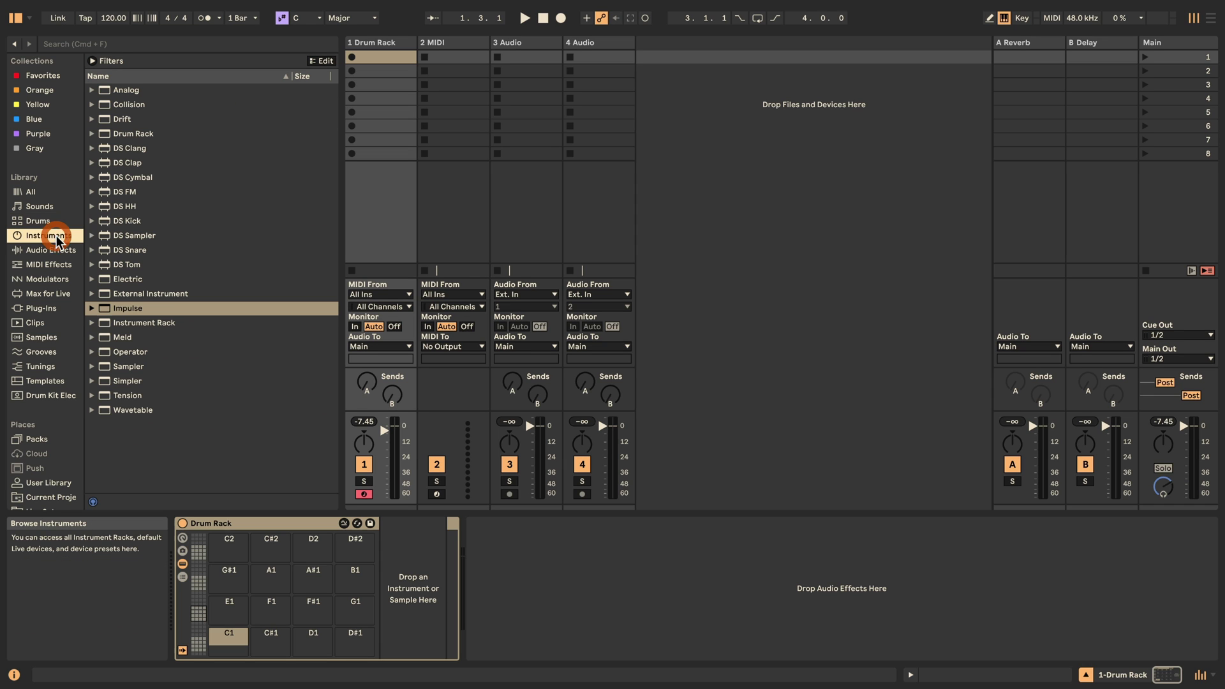
click(105, 312)
drag(104, 315, 228, 638)
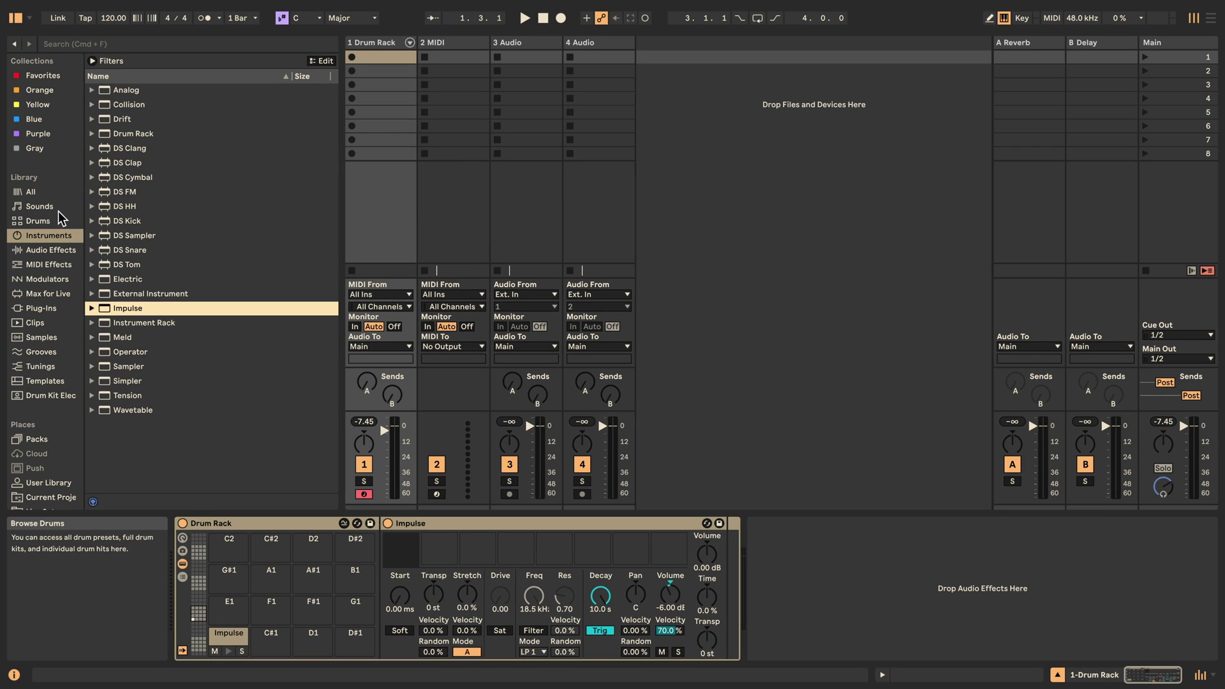
Step: Load the Analog Drum Machine Percussion 01 one-shot into Impulse's first slot and audition it
click(56, 220)
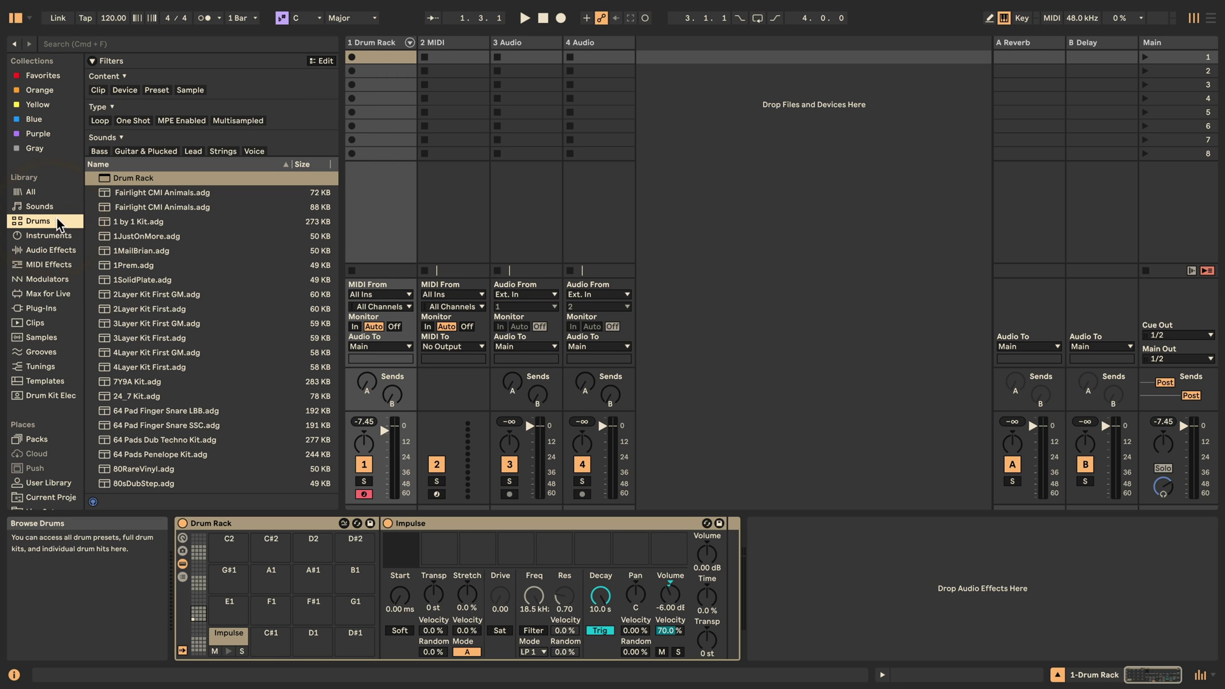
click(131, 121)
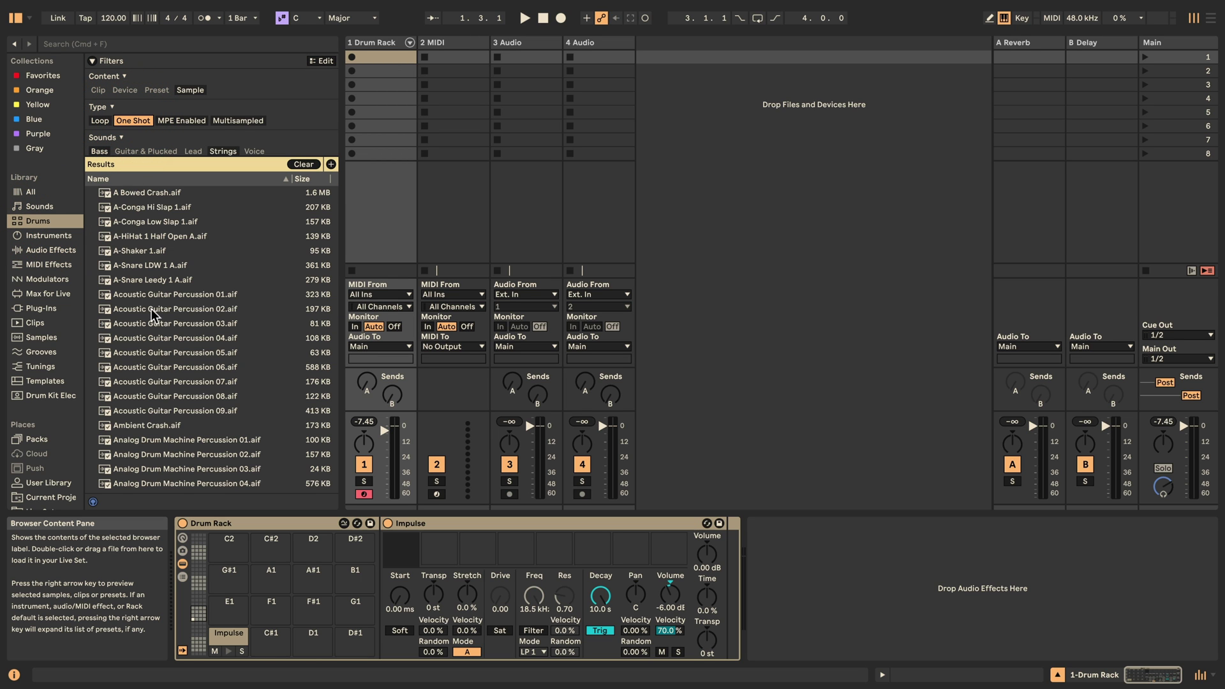
scroll(151, 313, down, 3)
drag(164, 340, 397, 552)
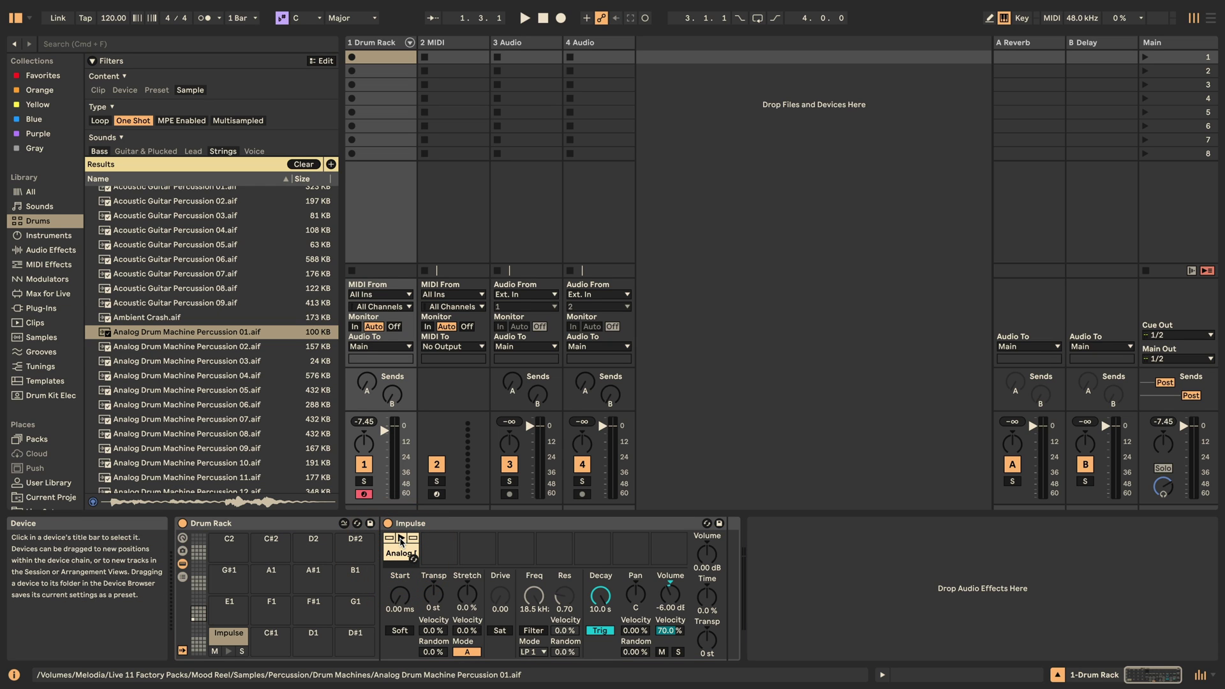
click(401, 538)
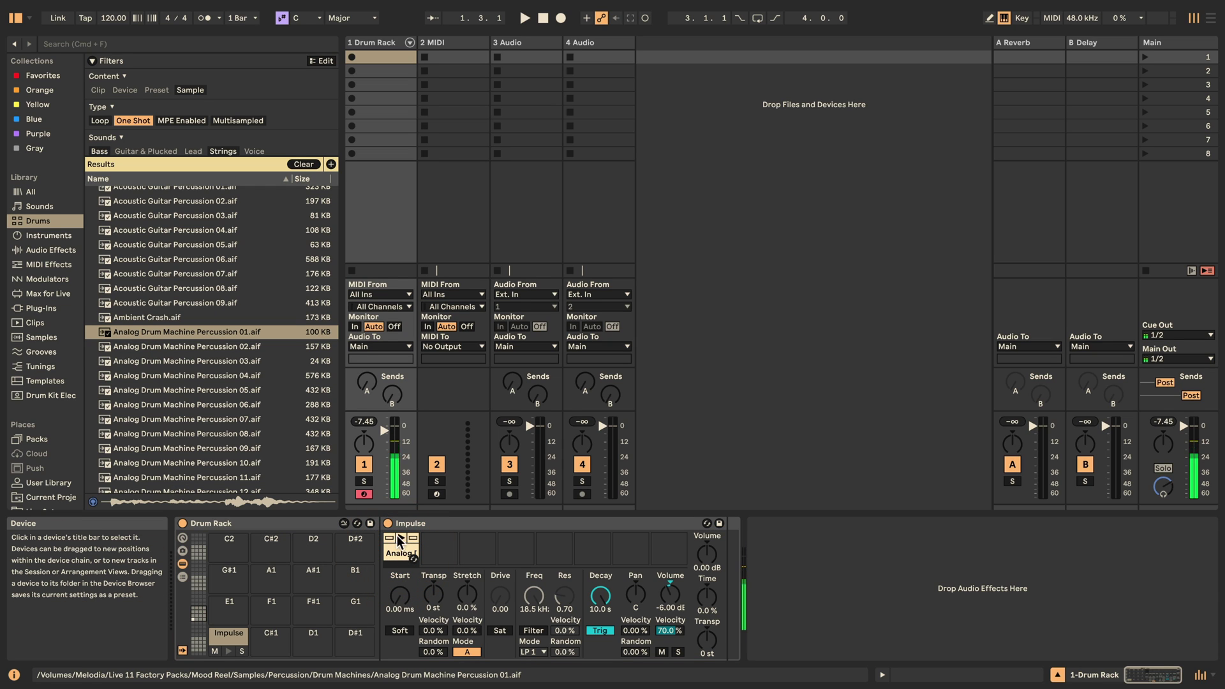
Step: Create a new Drum Rack clip with Impulse notes on beats 1.1, 1.2, 1.3 and 1.4
double_click(371, 57)
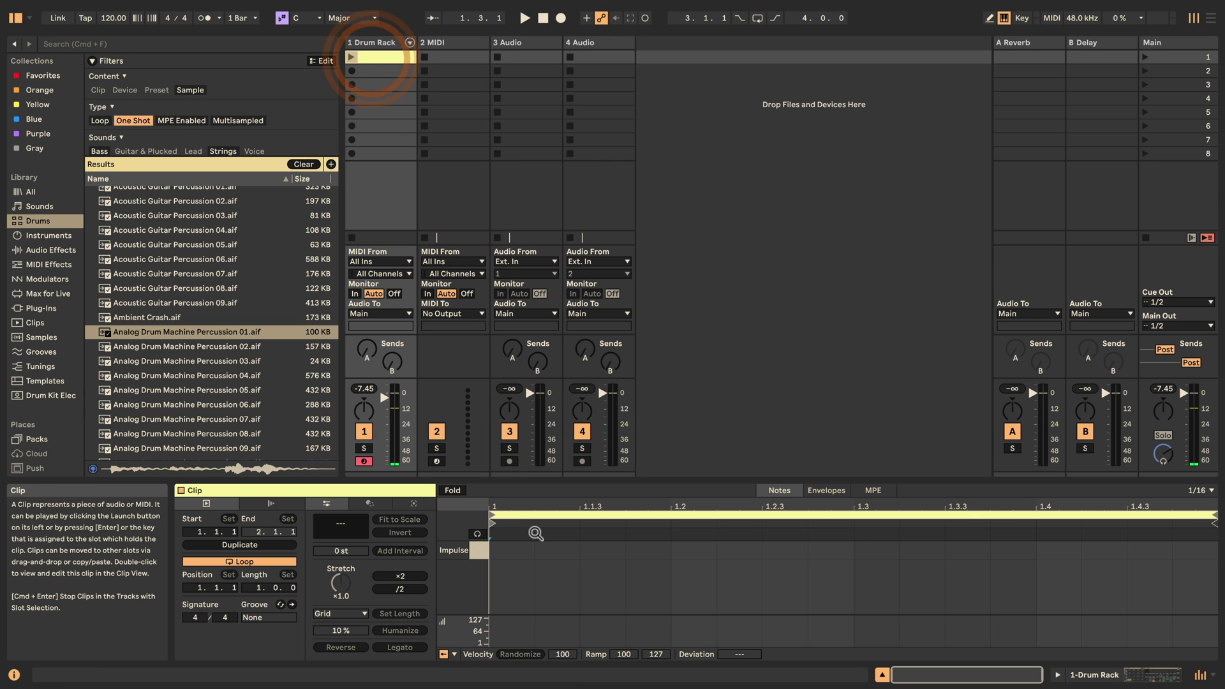
double_click(506, 551)
double_click(686, 552)
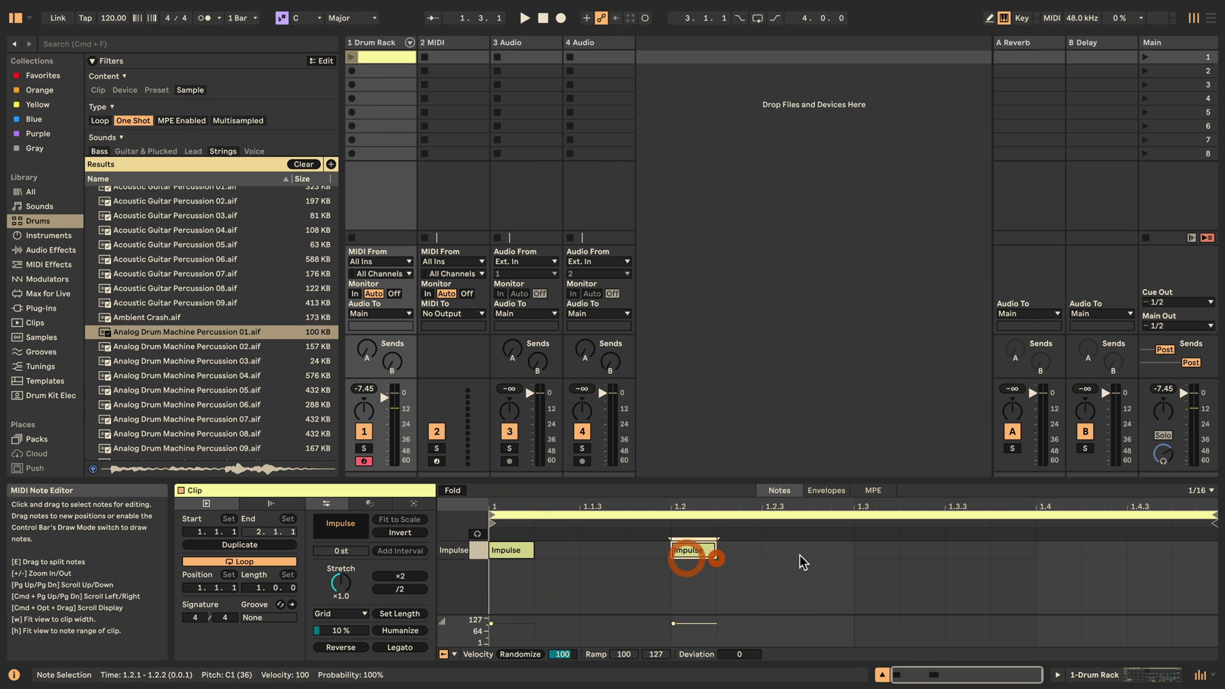
double_click(873, 551)
double_click(1056, 551)
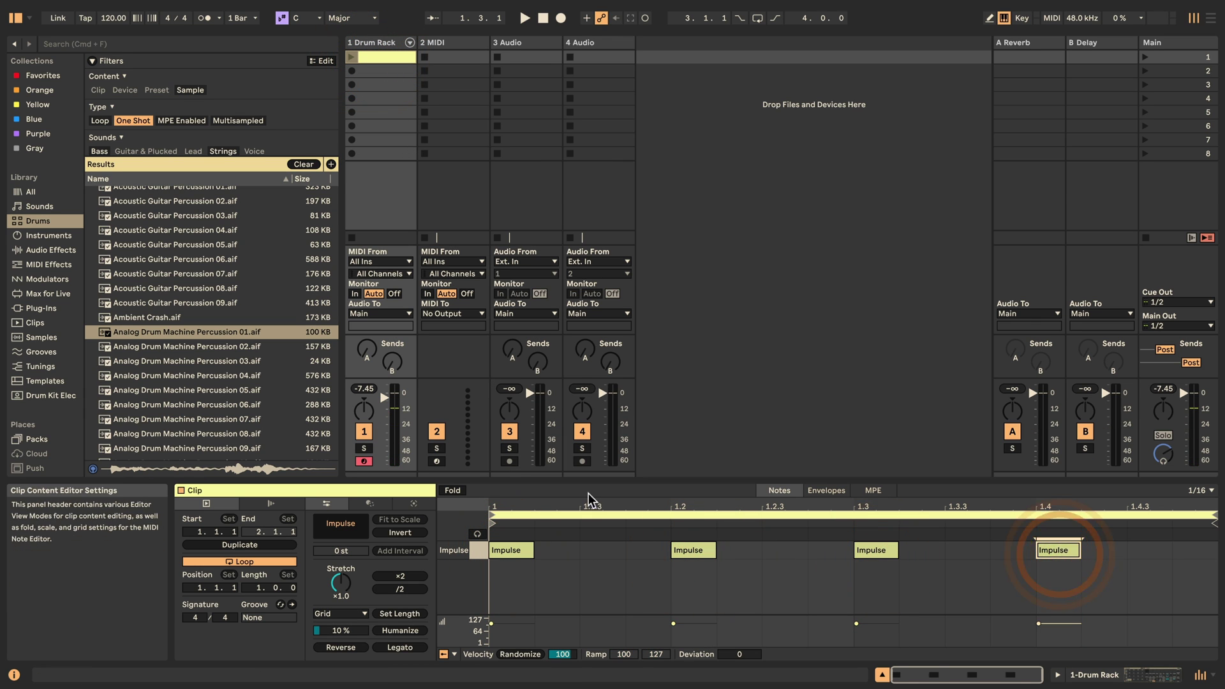
Step: Select all four Impulse notes and set their velocity deviation to -52
drag(588, 483, 586, 442)
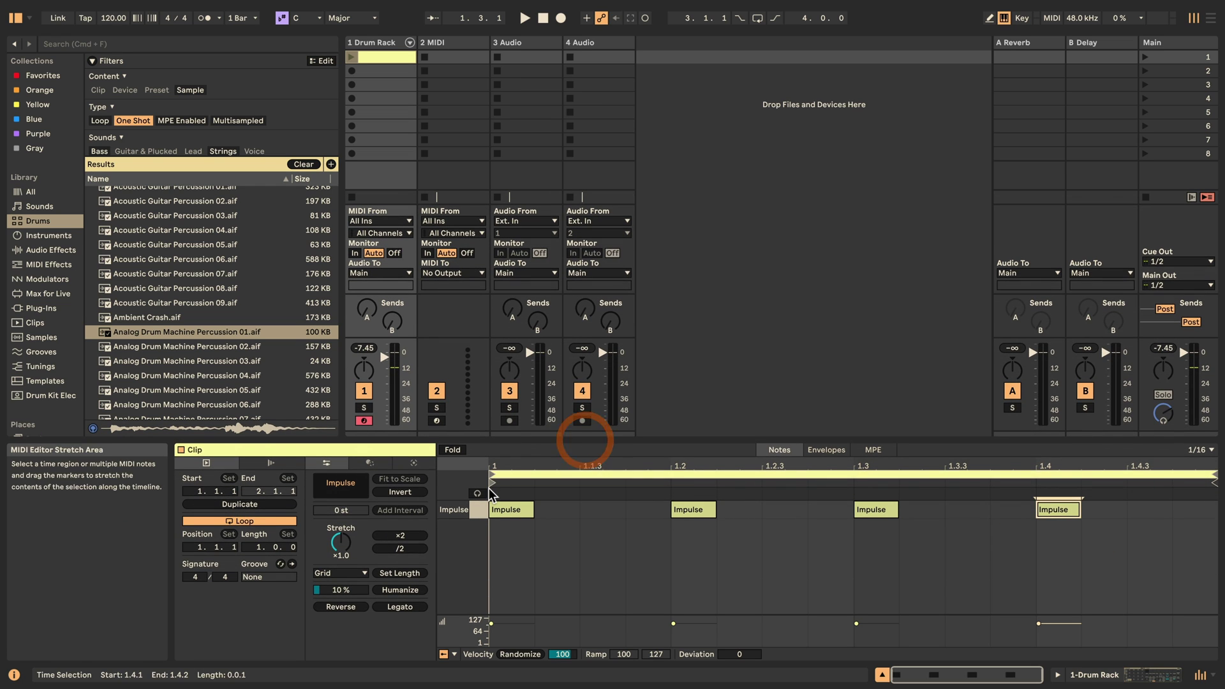
click(476, 508)
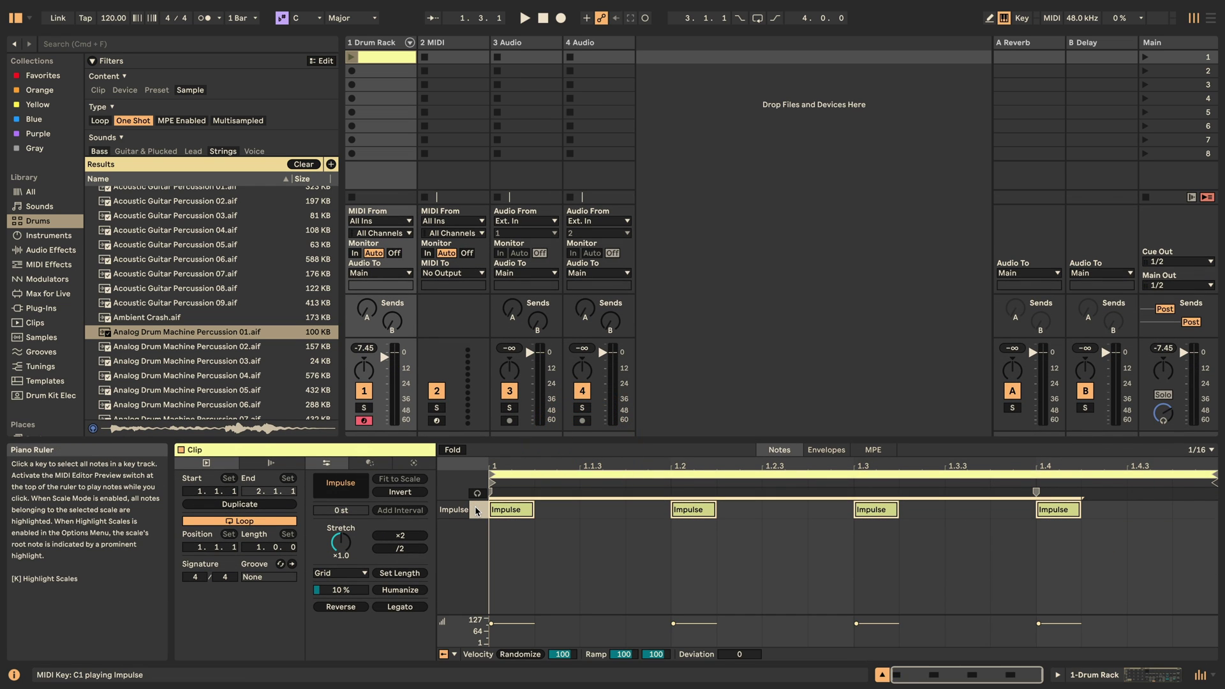
drag(510, 632, 511, 645)
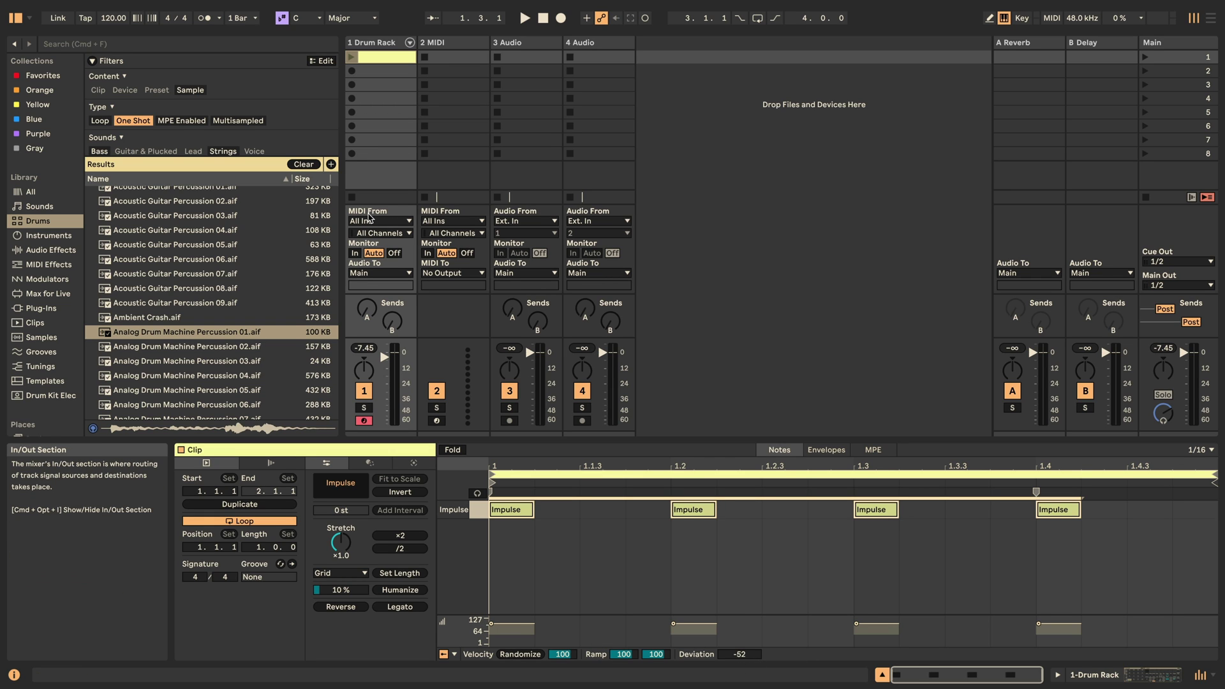
click(373, 55)
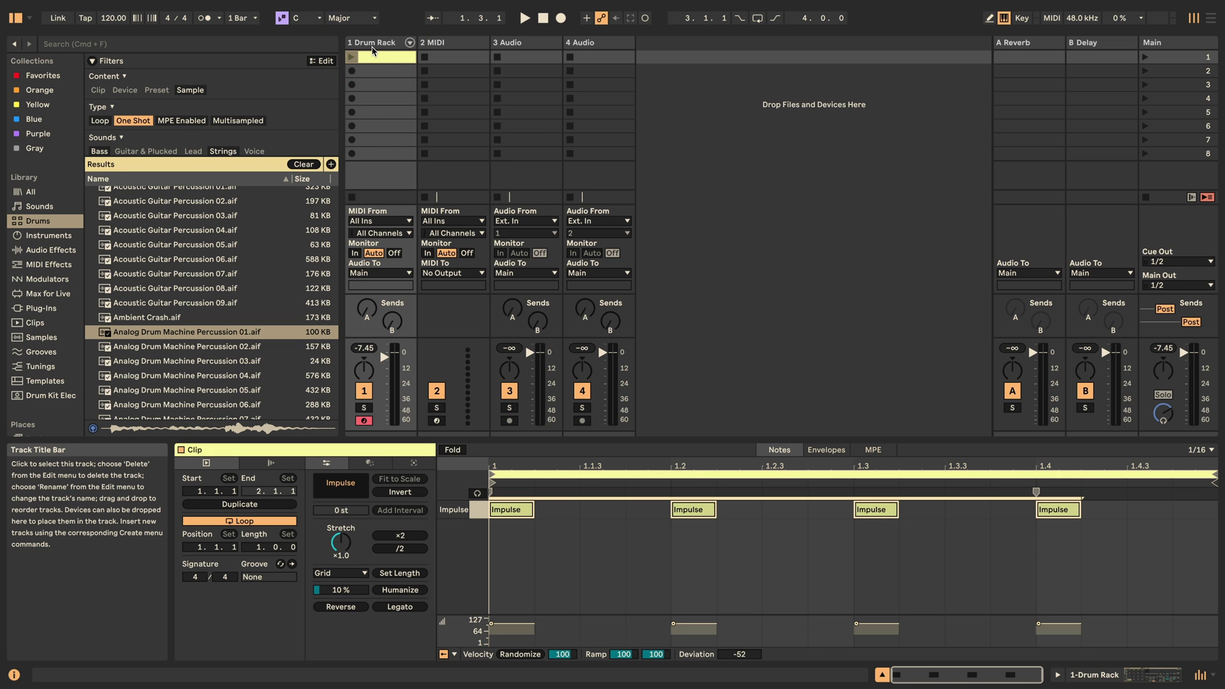
Step: Show the Drum Rack devices in Device View and preview the drum clip
key(shift)
key(shift+Tab)
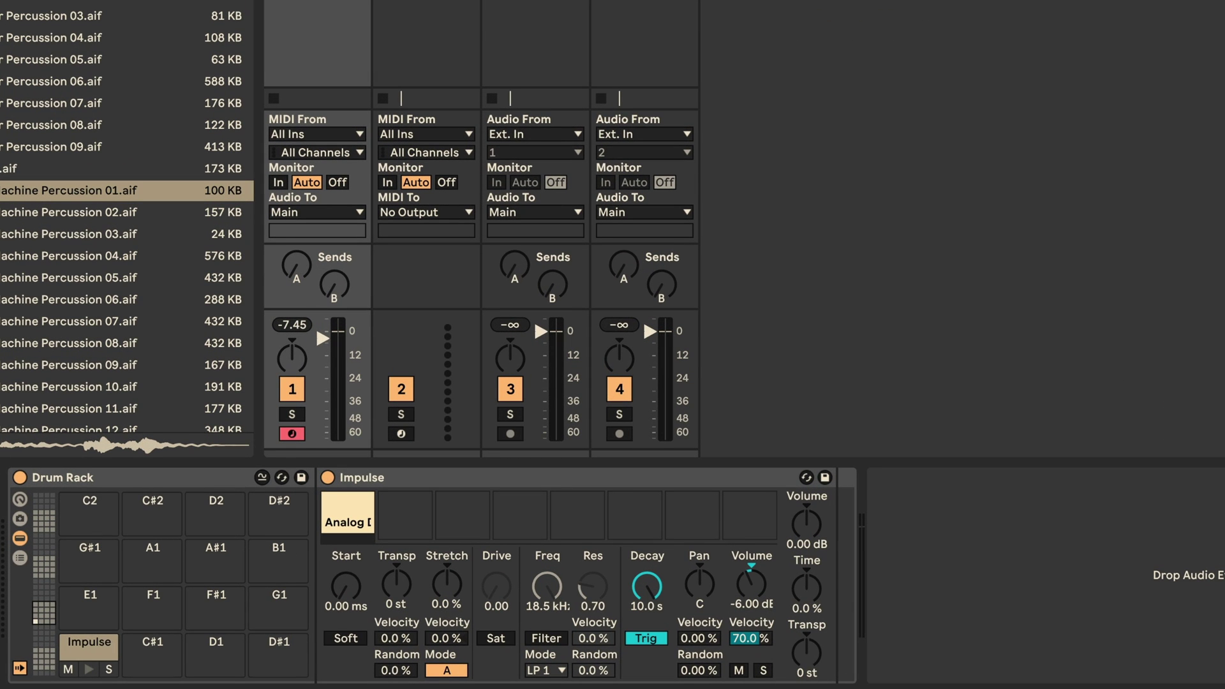
key(space)
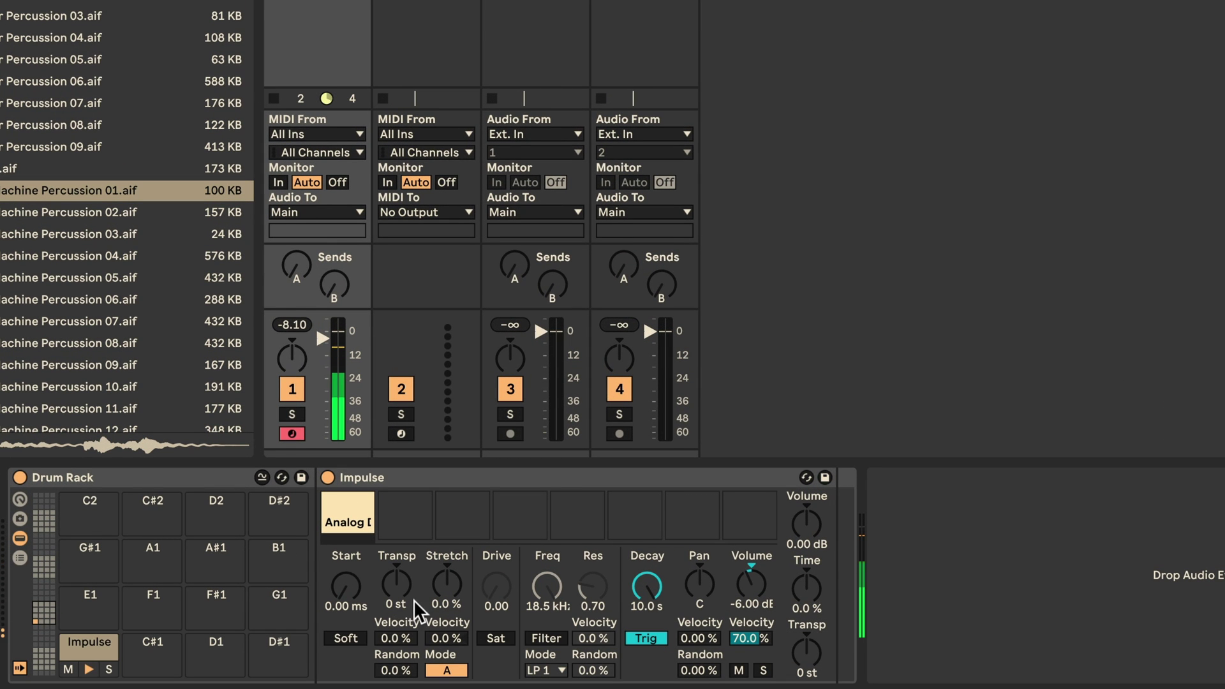
key(space)
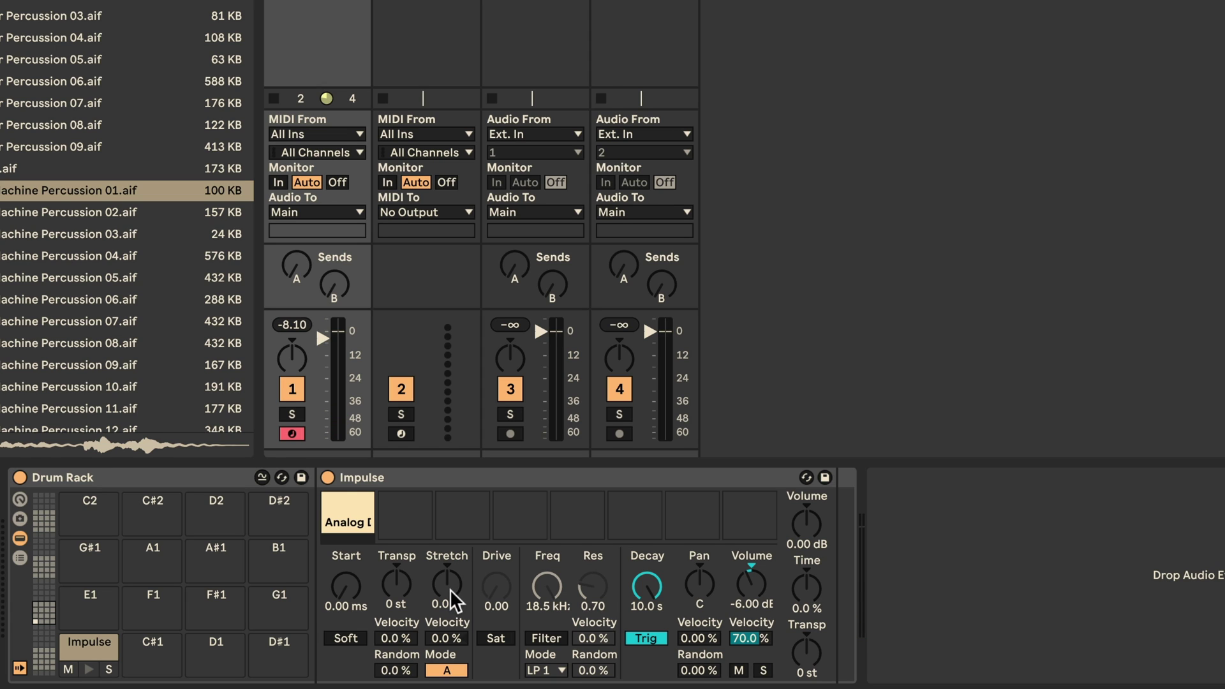
Step: Set Impulse Stretch to 41% with 100% Stretch velocity modulation, using stretch Mode B
mouse_move(451, 592)
mouse_down()
mouse_move(451, 536)
mouse_move(450, 632)
mouse_move(451, 584)
mouse_up()
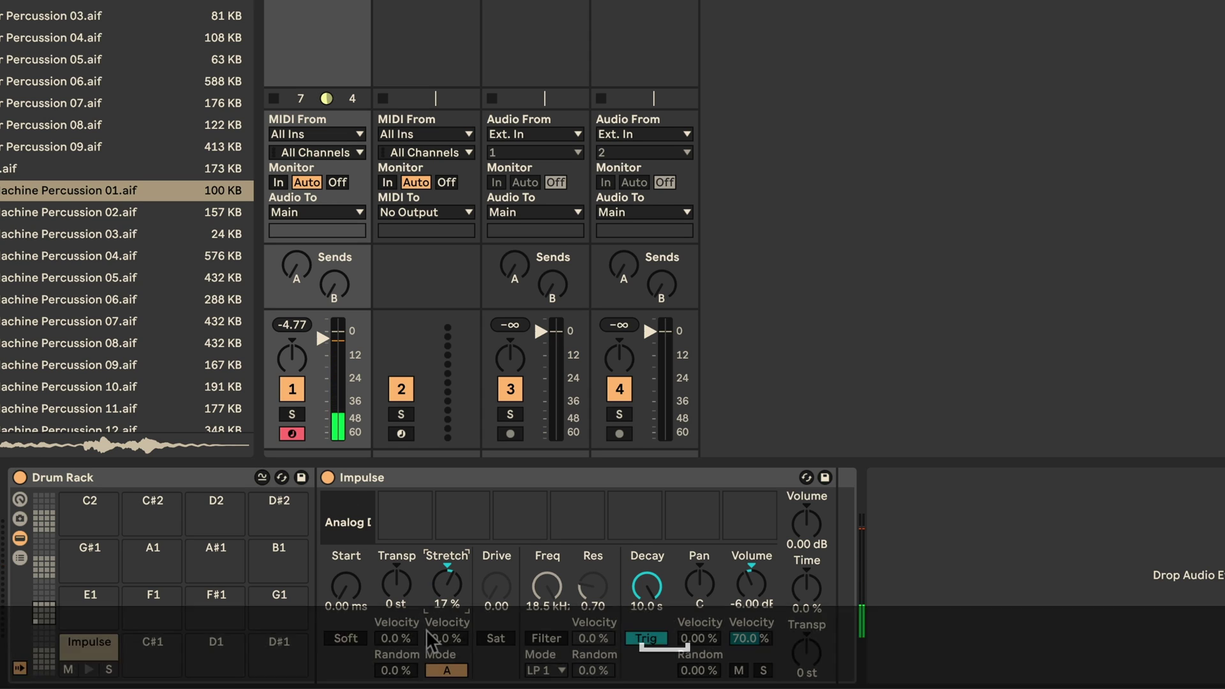
mouse_move(447, 638)
mouse_down()
mouse_move(447, 603)
mouse_move(450, 646)
mouse_up()
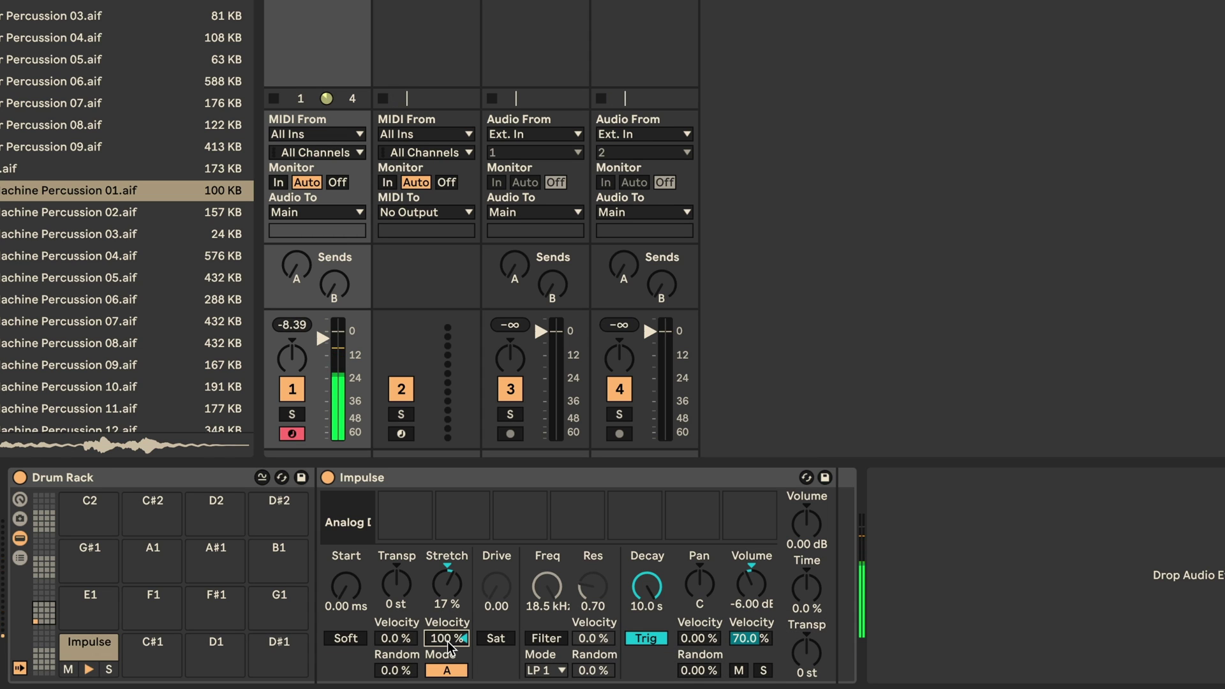
drag(449, 570, 450, 587)
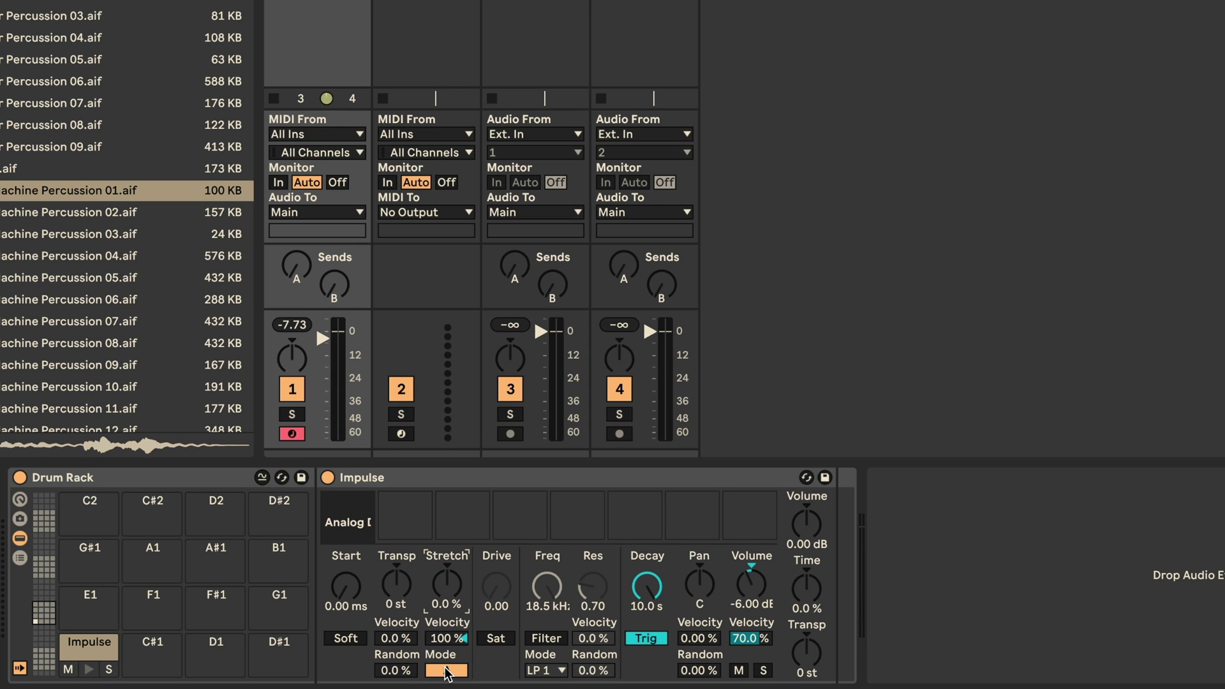
click(447, 671)
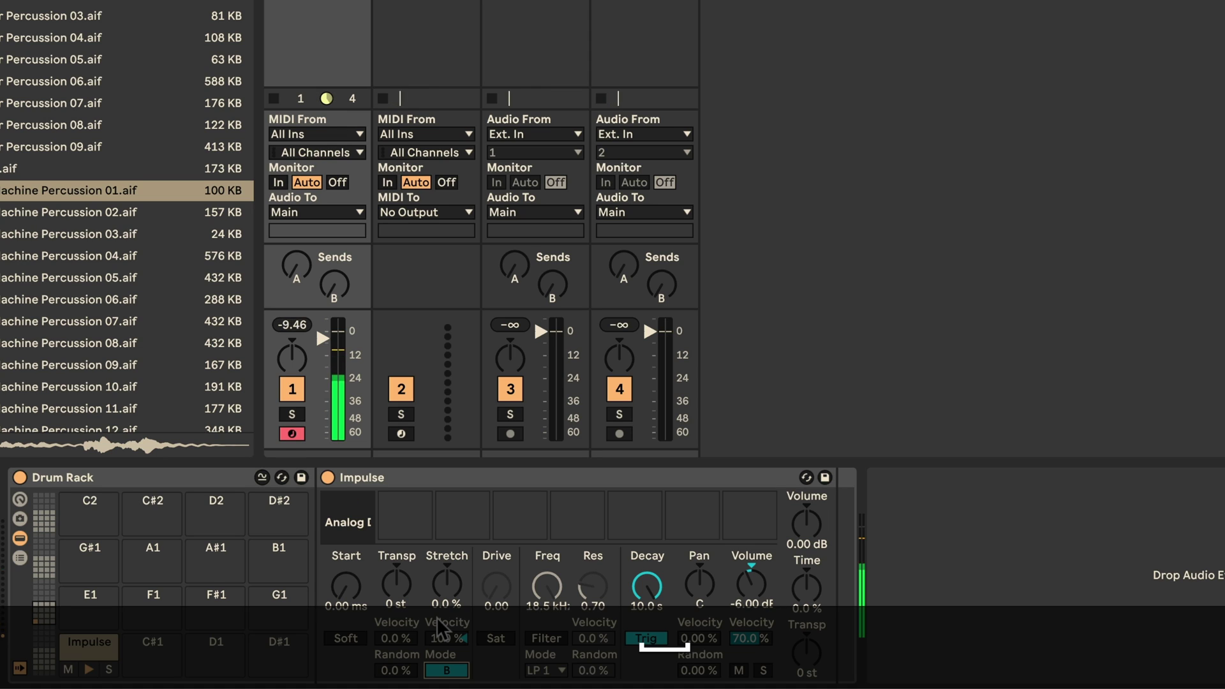
drag(447, 586, 444, 646)
click(444, 670)
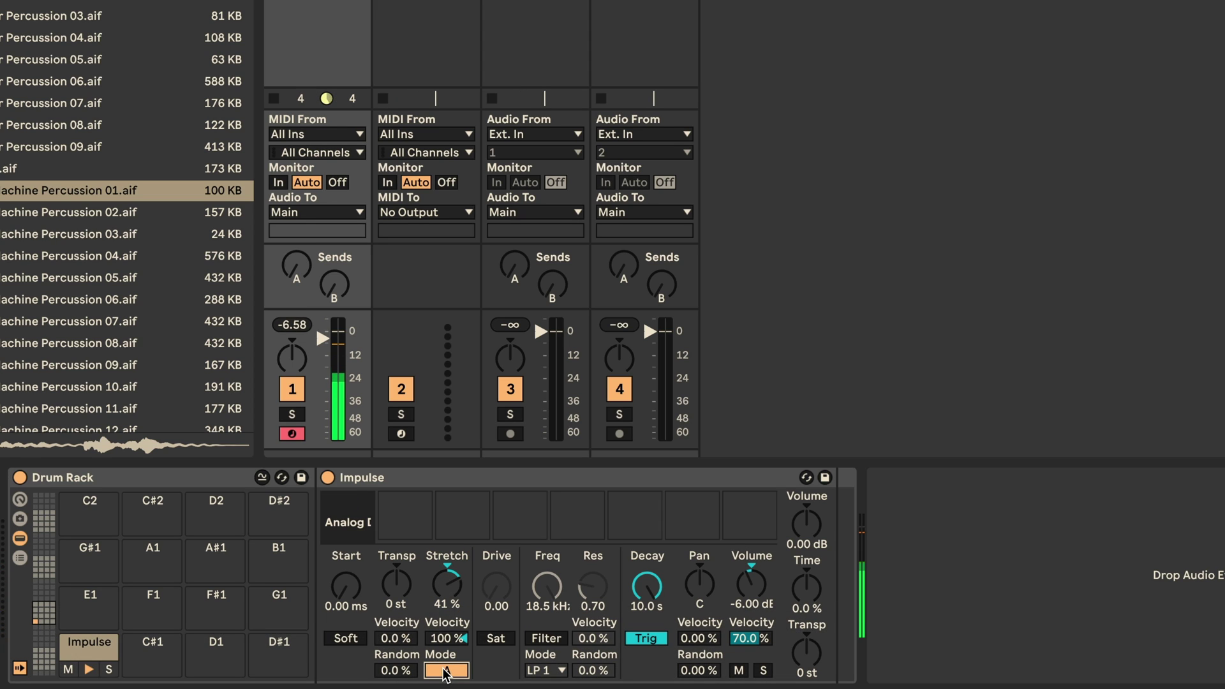
click(445, 671)
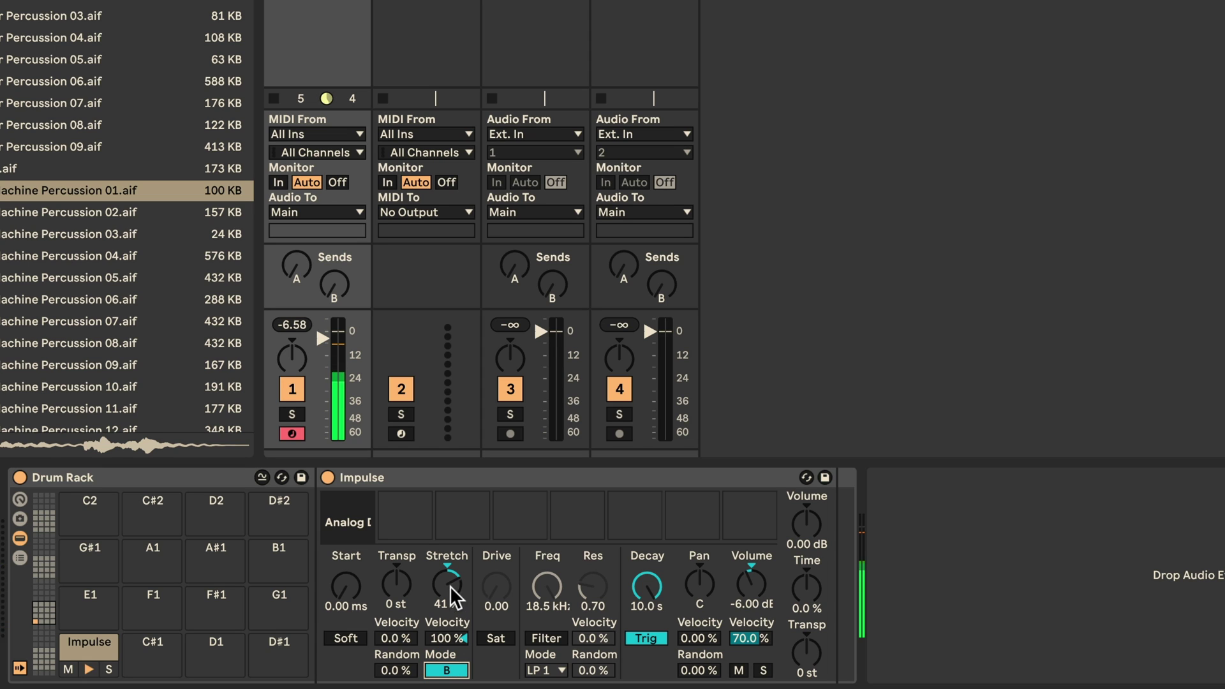
Step: Set Stretch to 33%, Transp to -9 st with 54% velocity and 59% random, toggling Sat
drag(453, 597, 453, 603)
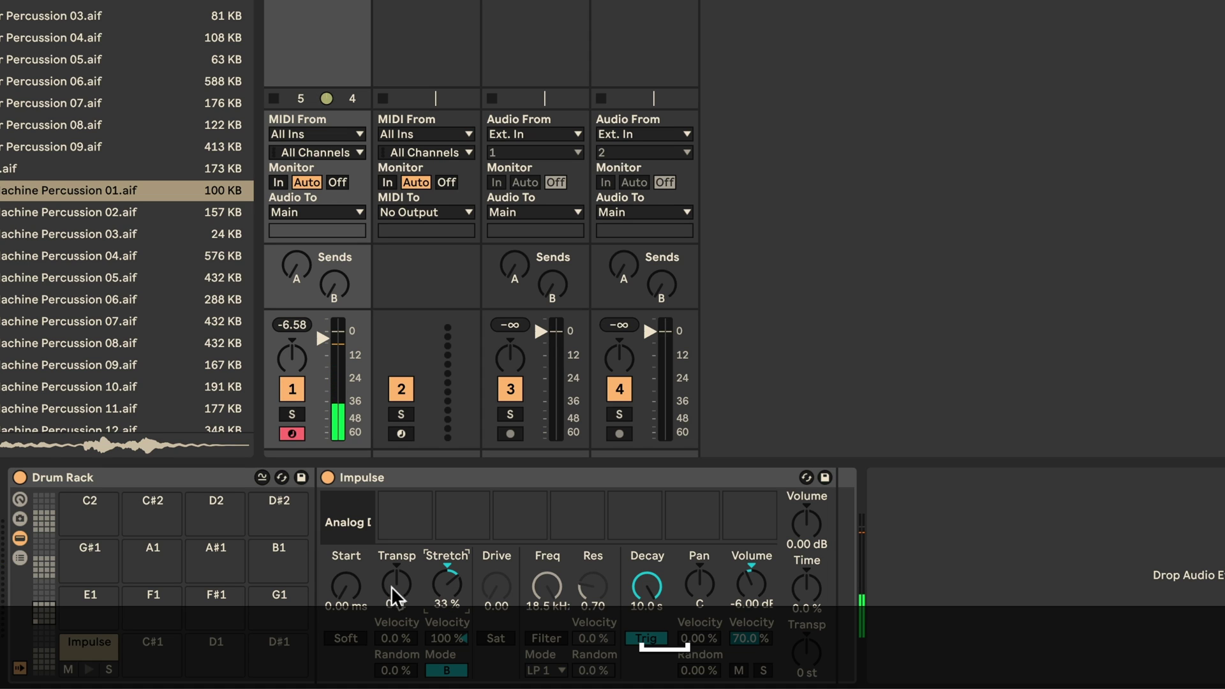
click(390, 578)
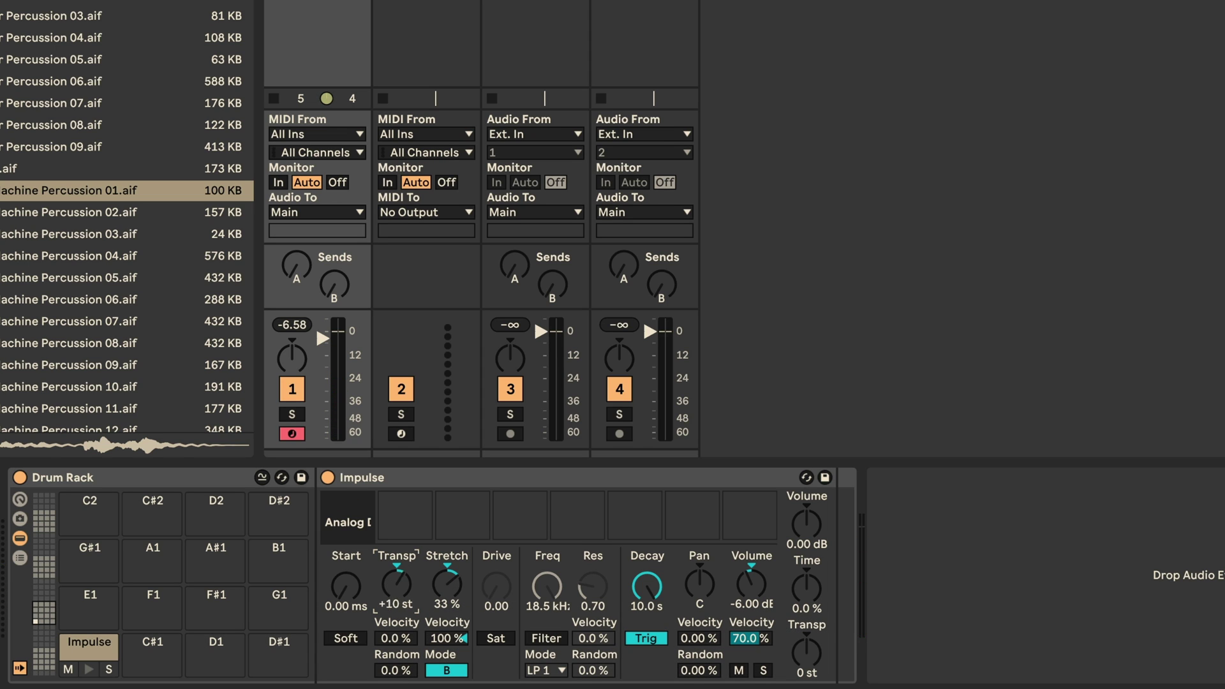
drag(391, 577, 395, 625)
drag(401, 670, 380, 665)
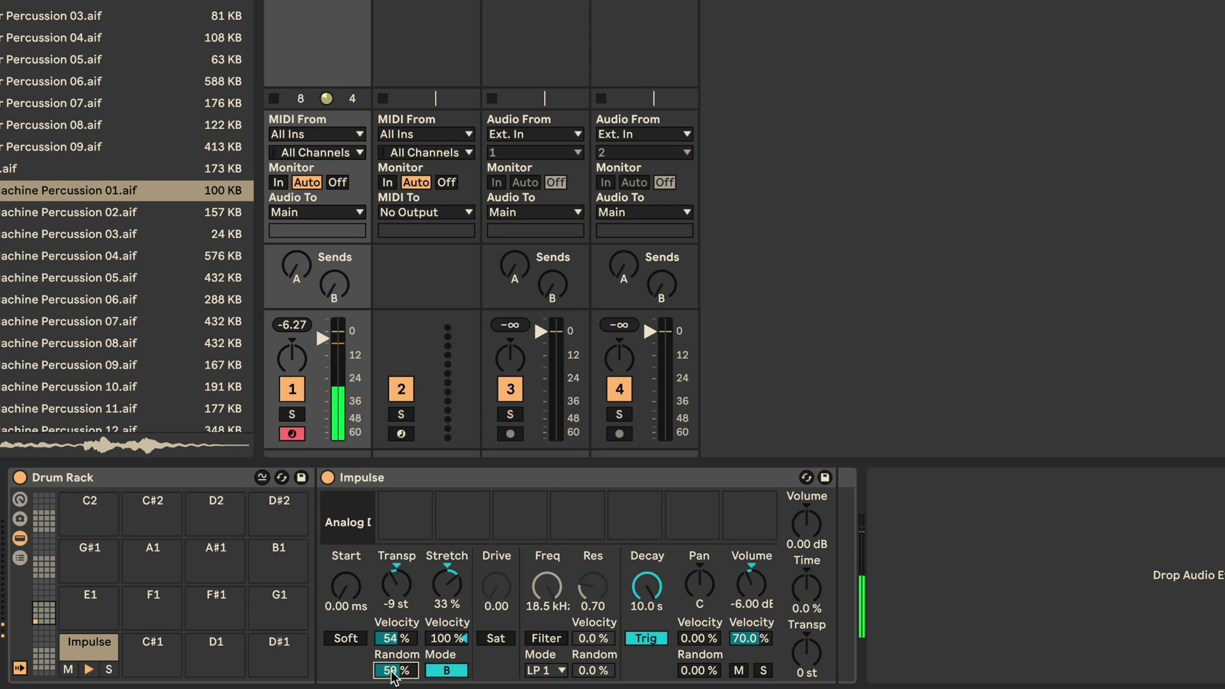
click(495, 638)
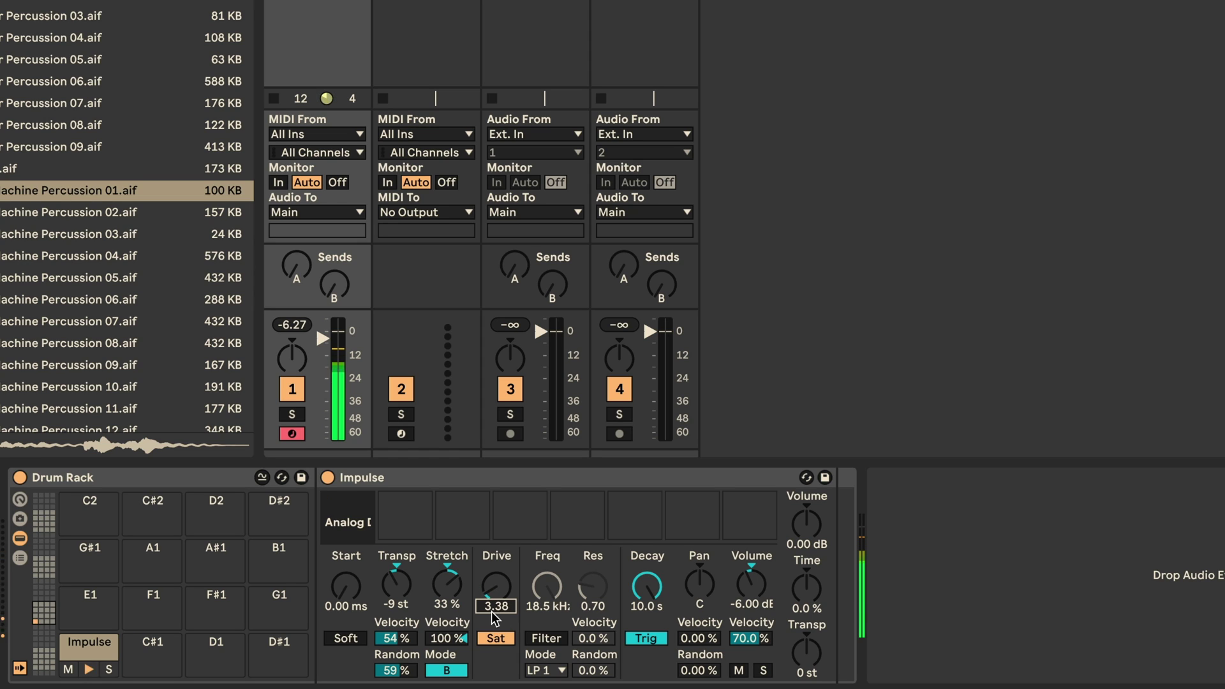
click(495, 638)
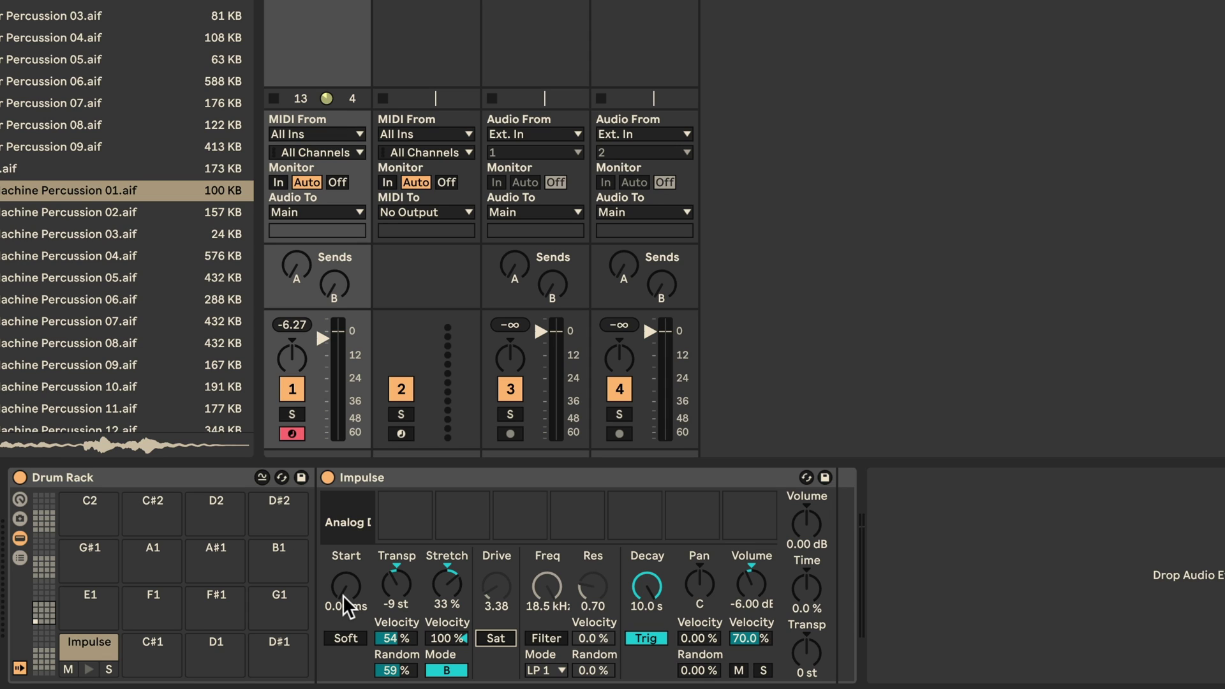
Step: Adjust Impulse's Start with Soft enabled, lower Stretch to 6.3%, and switch Mode to A
drag(343, 595, 342, 541)
drag(446, 593, 447, 555)
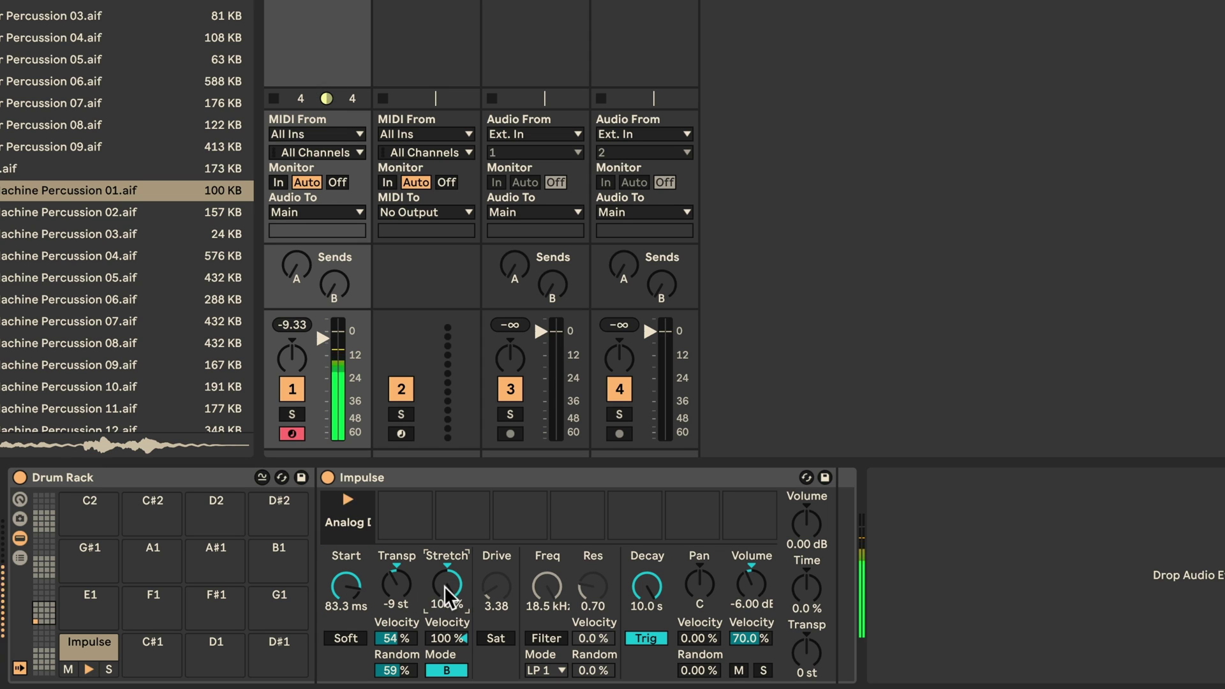
drag(340, 603, 340, 593)
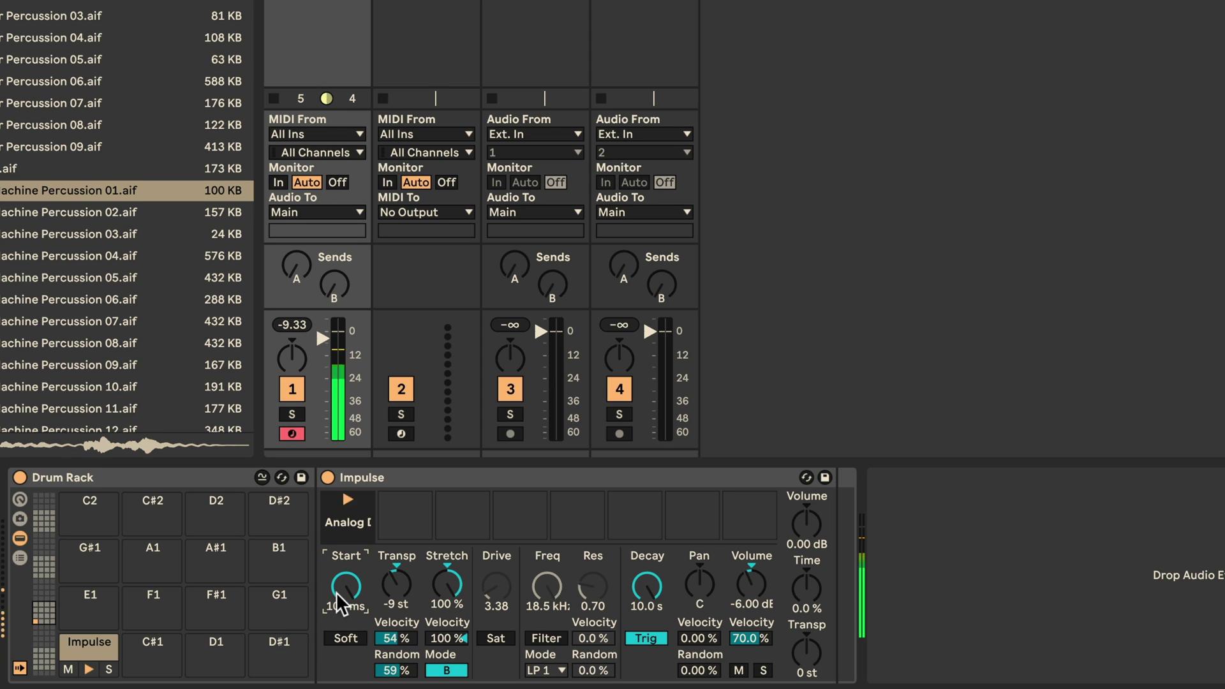
click(347, 639)
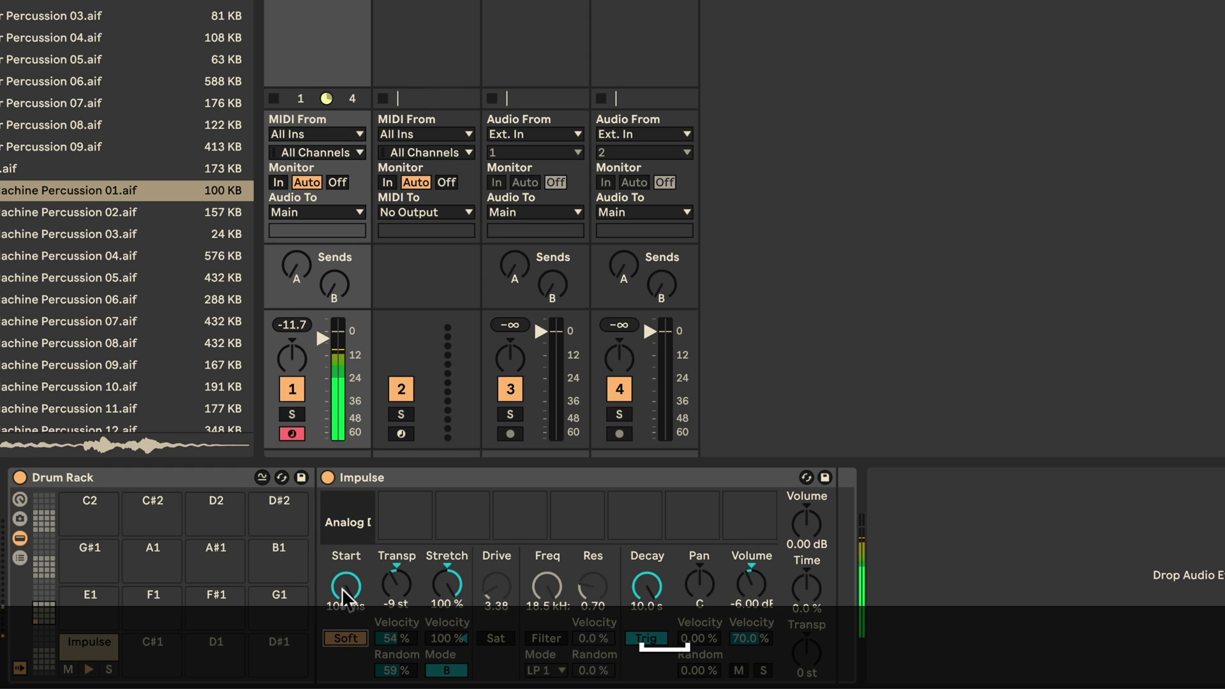
drag(345, 598, 345, 631)
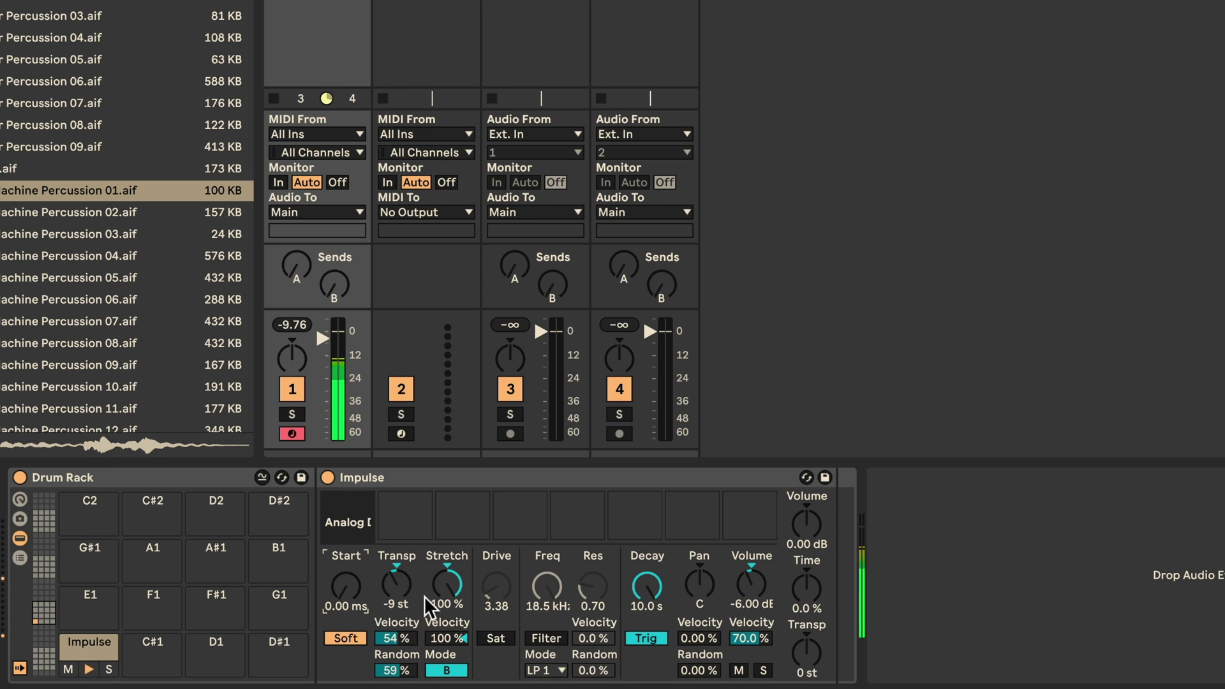
drag(425, 596, 425, 603)
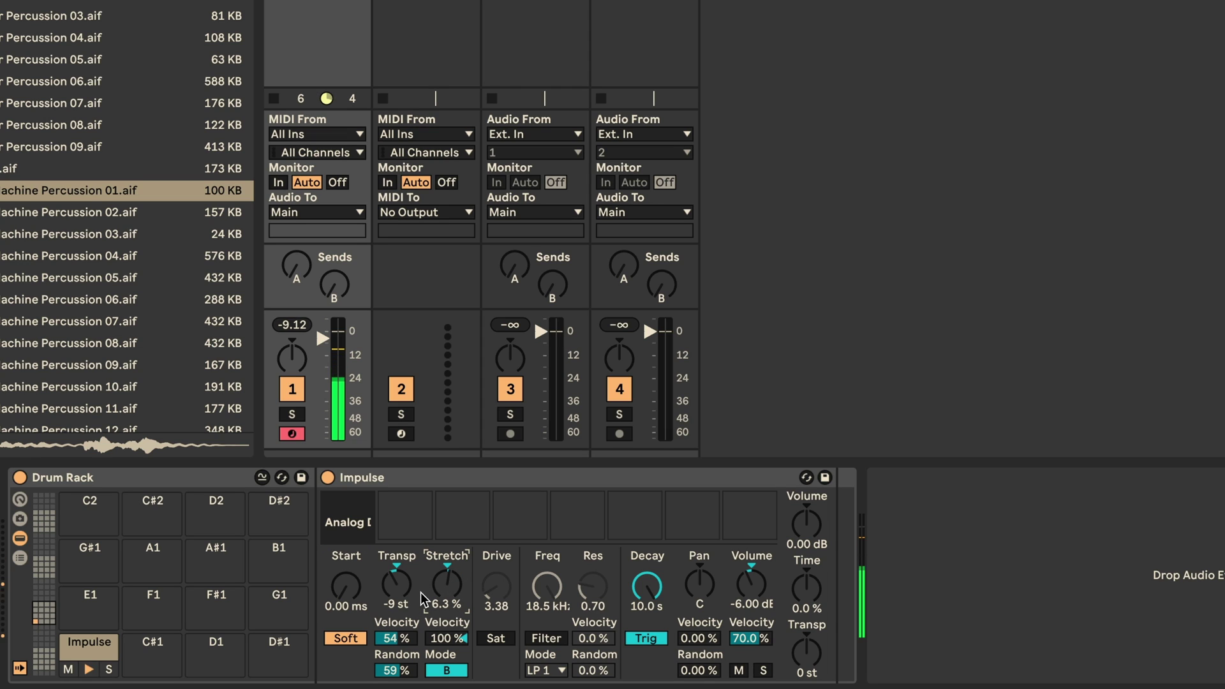
click(446, 670)
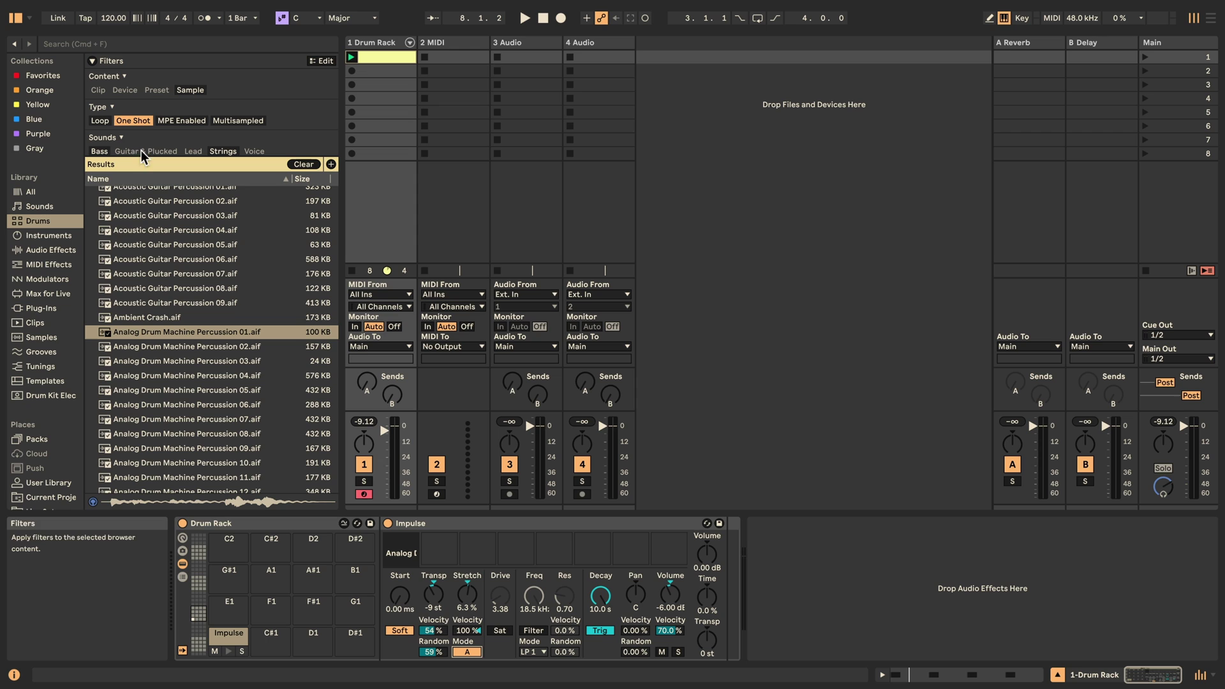
Step: Load a fresh Impulse onto each of pads C#1, D1 and D#1
click(46, 236)
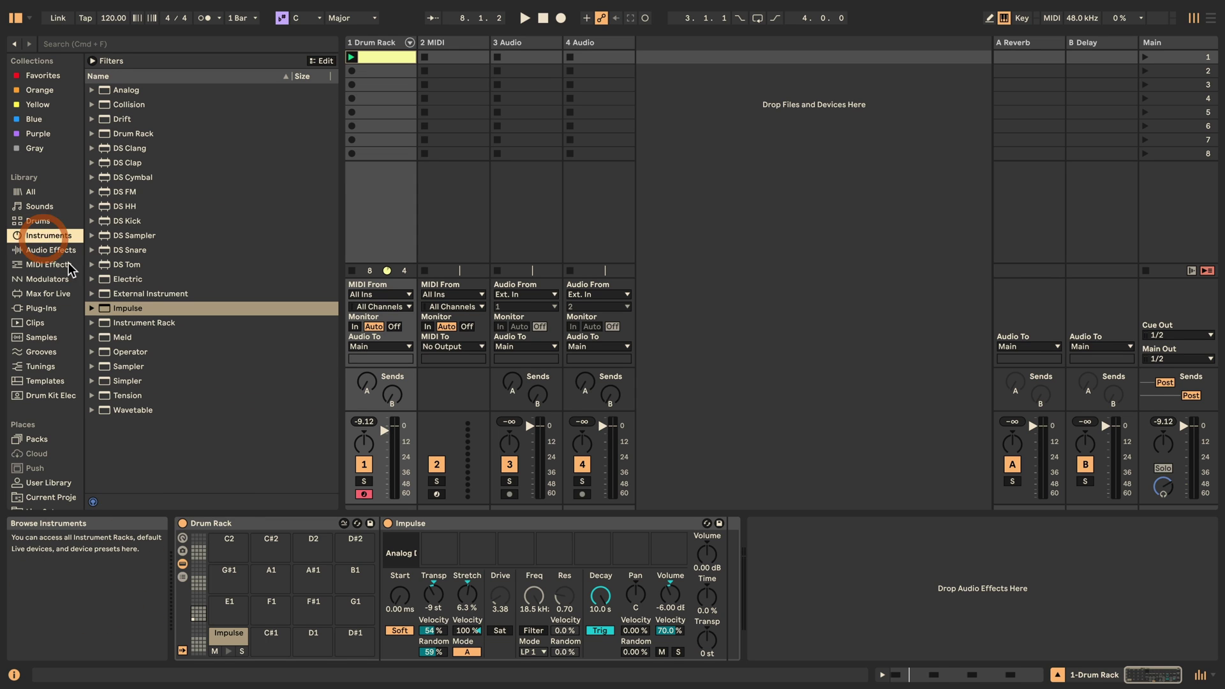
drag(271, 646, 268, 638)
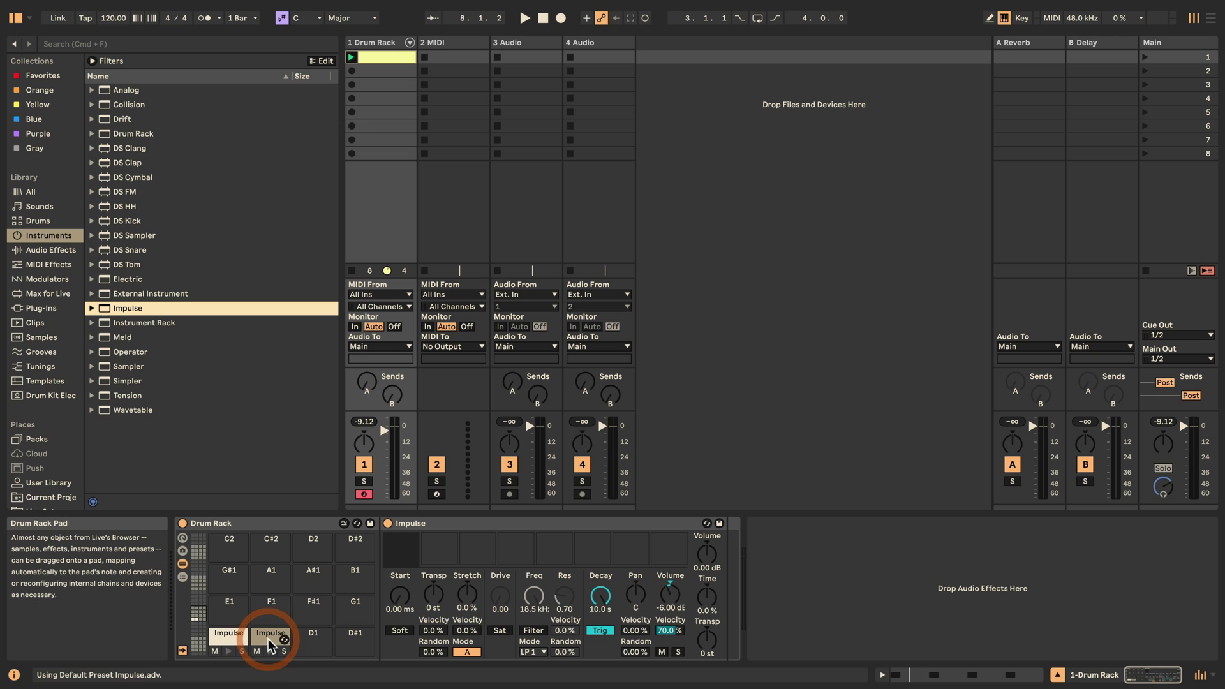
drag(105, 313, 316, 646)
drag(338, 570, 356, 641)
click(259, 634)
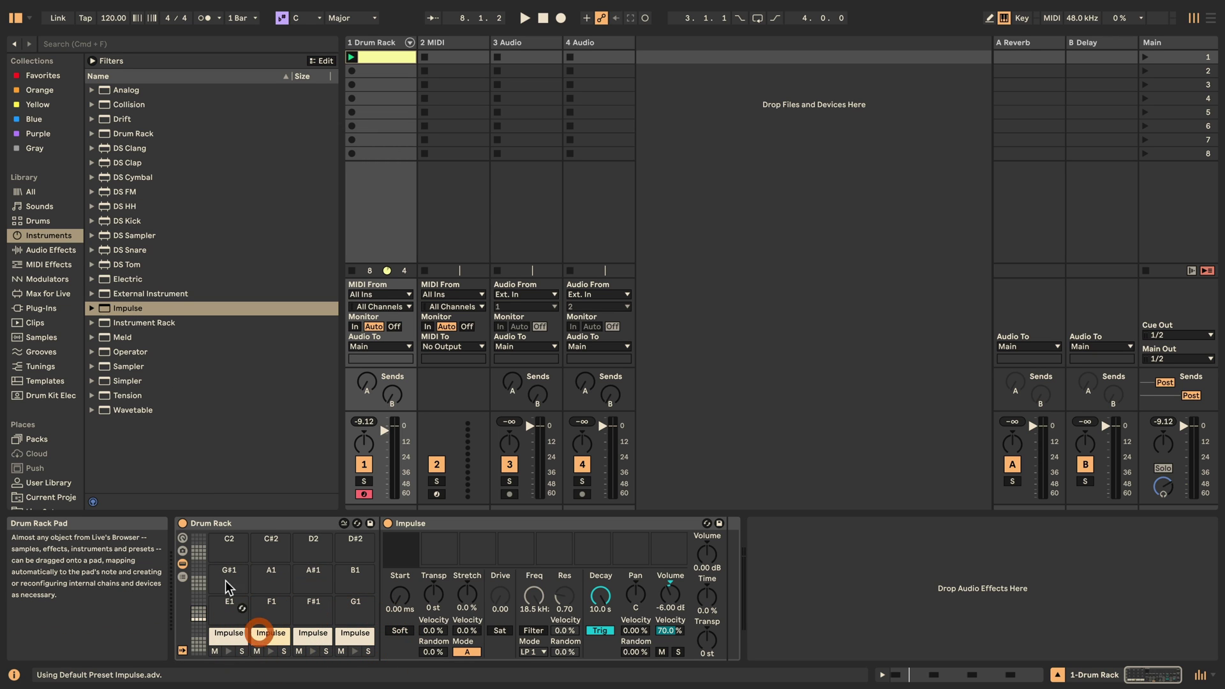
click(39, 221)
Step: Load Analog Drum Machine Percussion 02 into the C#1 Impulse's first slot and audition it
click(166, 348)
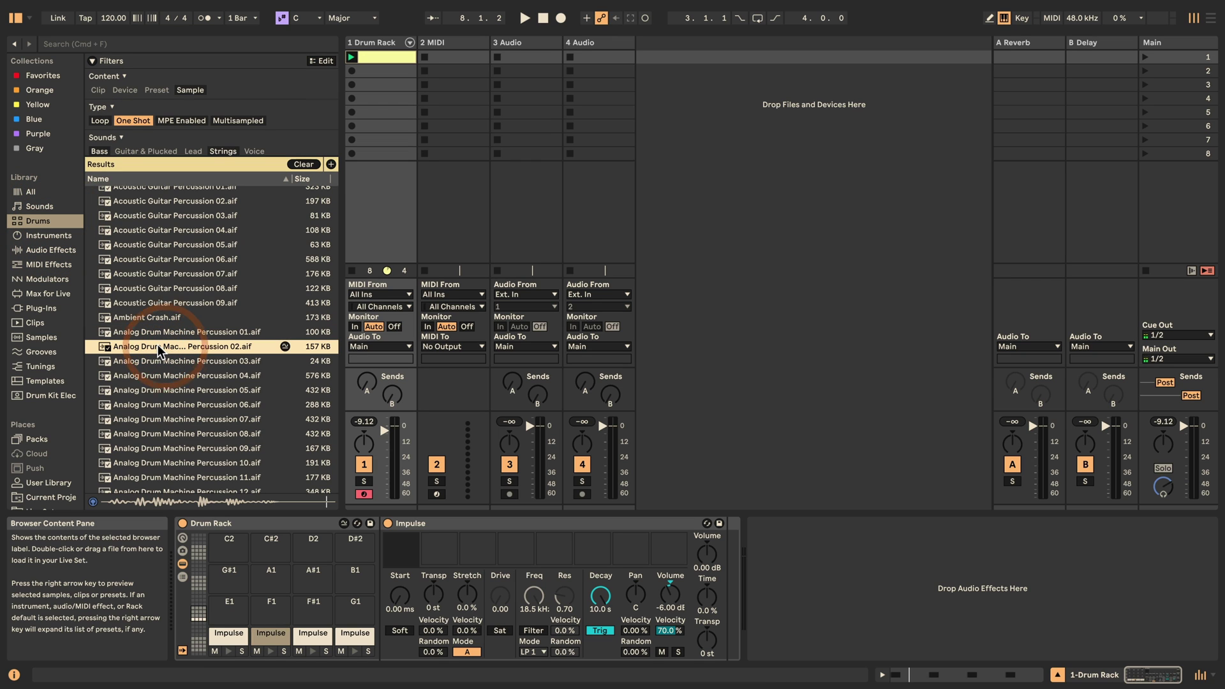
drag(153, 351, 391, 574)
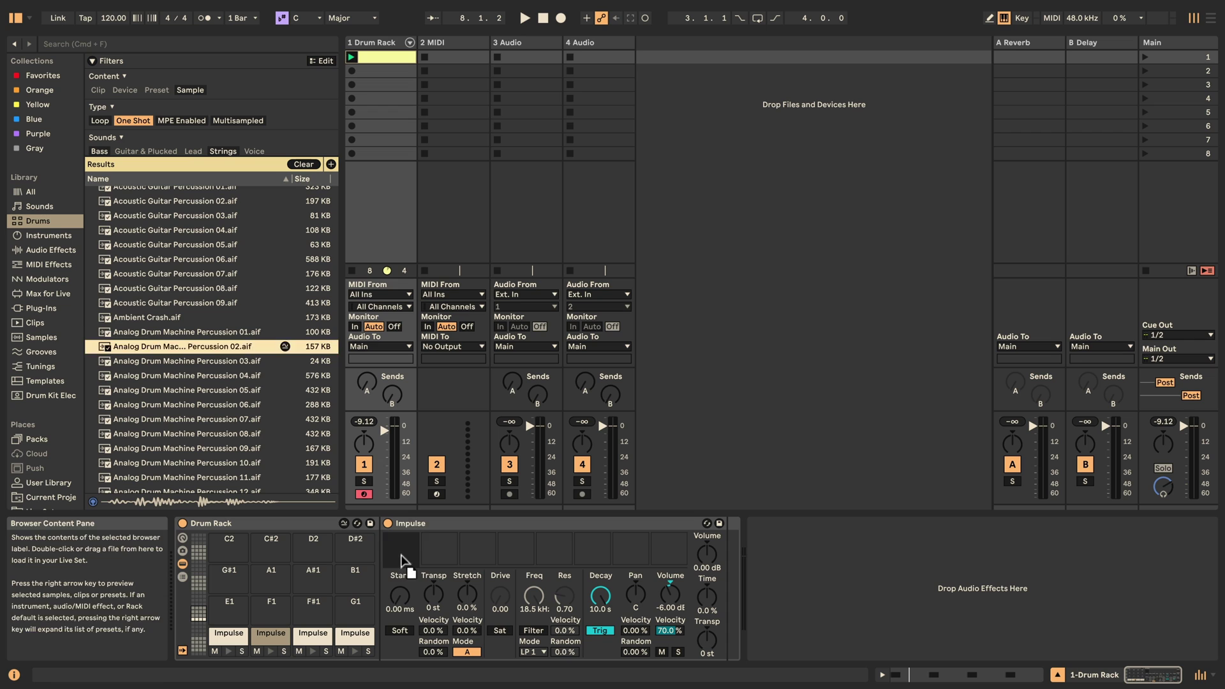
click(399, 558)
Step: Preview Percussion 03–05 and load Percussion 04 into the D1 Impulse's first slot
click(157, 363)
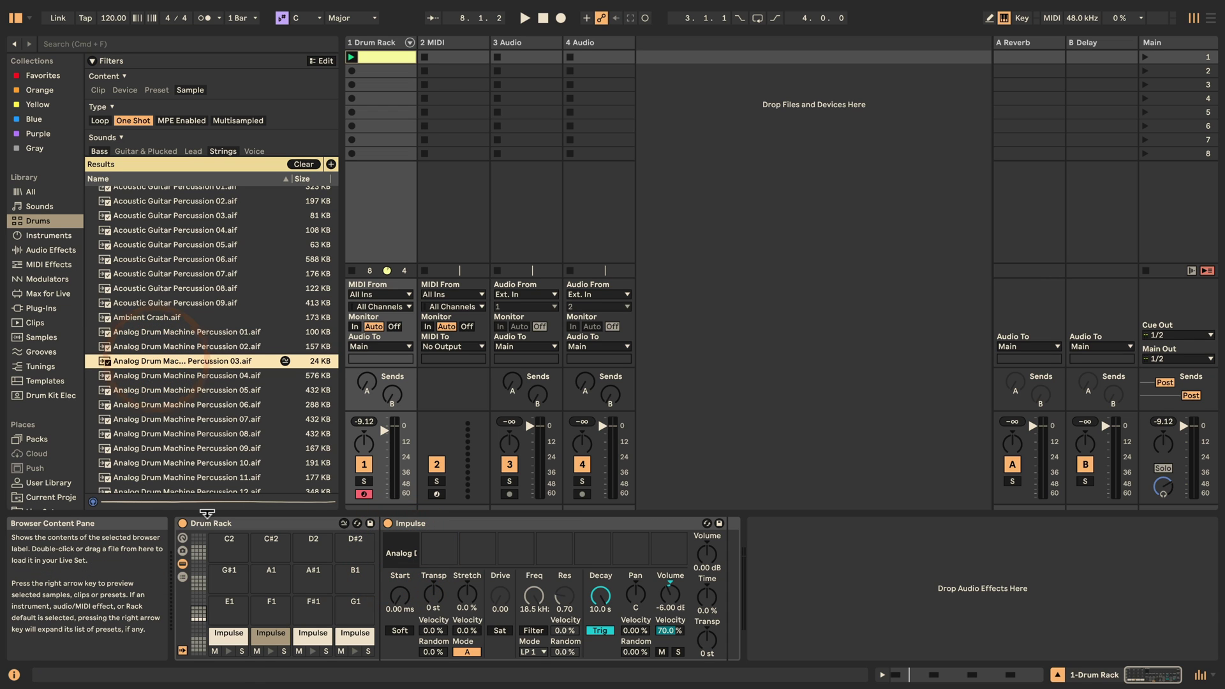
click(146, 376)
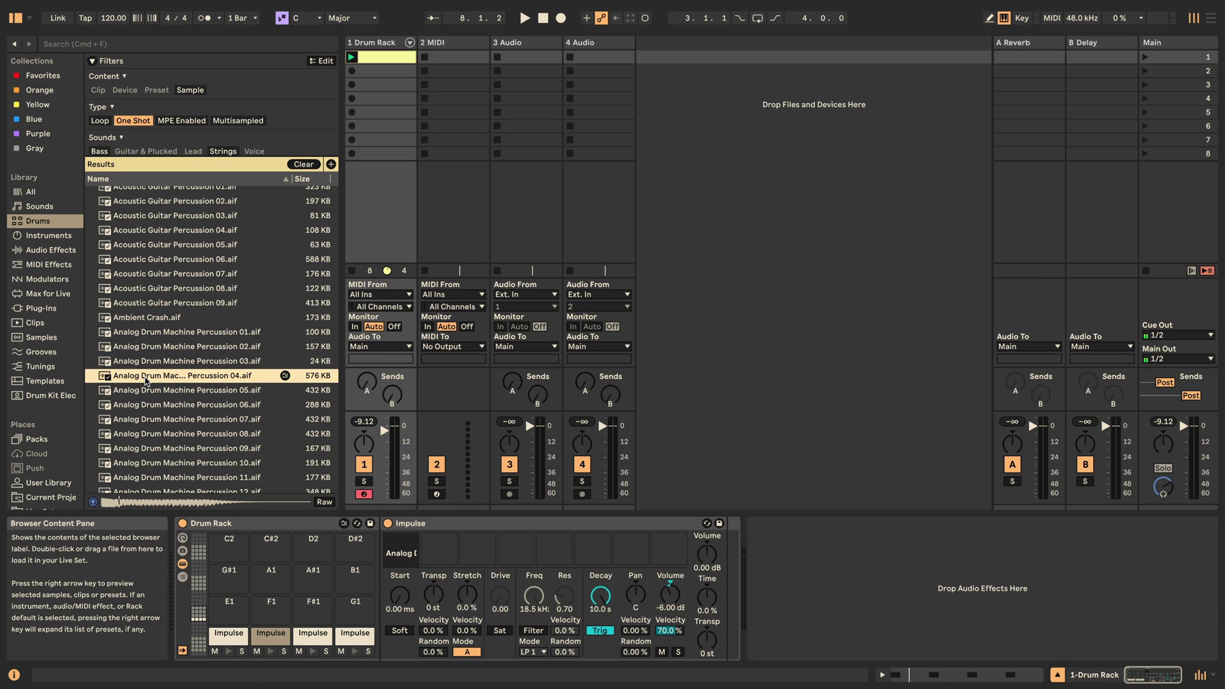
click(303, 629)
click(153, 390)
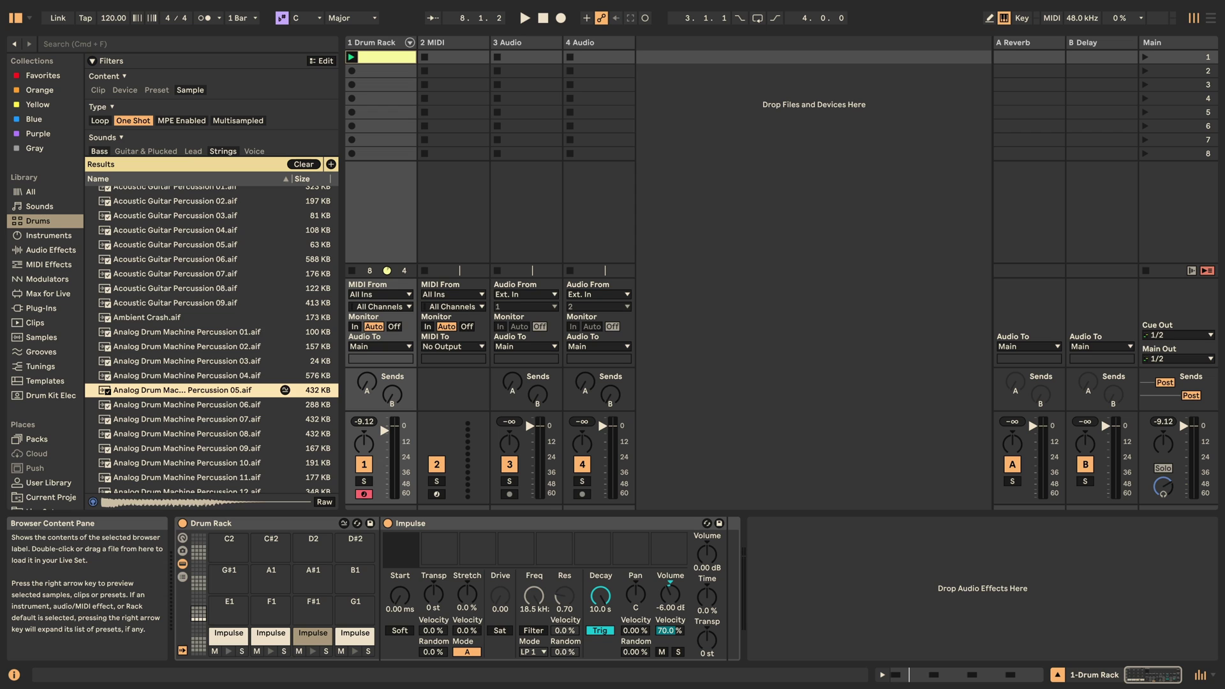
drag(158, 377, 398, 553)
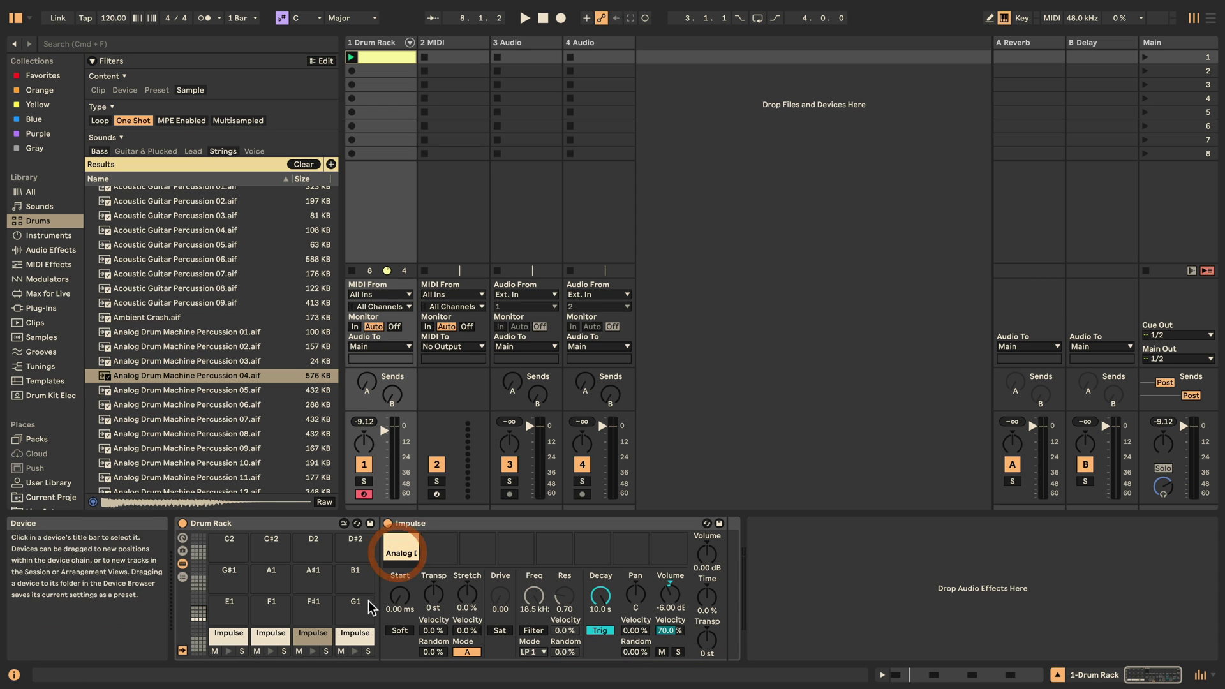
Step: Preview Percussion 06 and 07, then drop Percussion 07 onto the D#1 pad
click(353, 633)
click(194, 406)
click(198, 416)
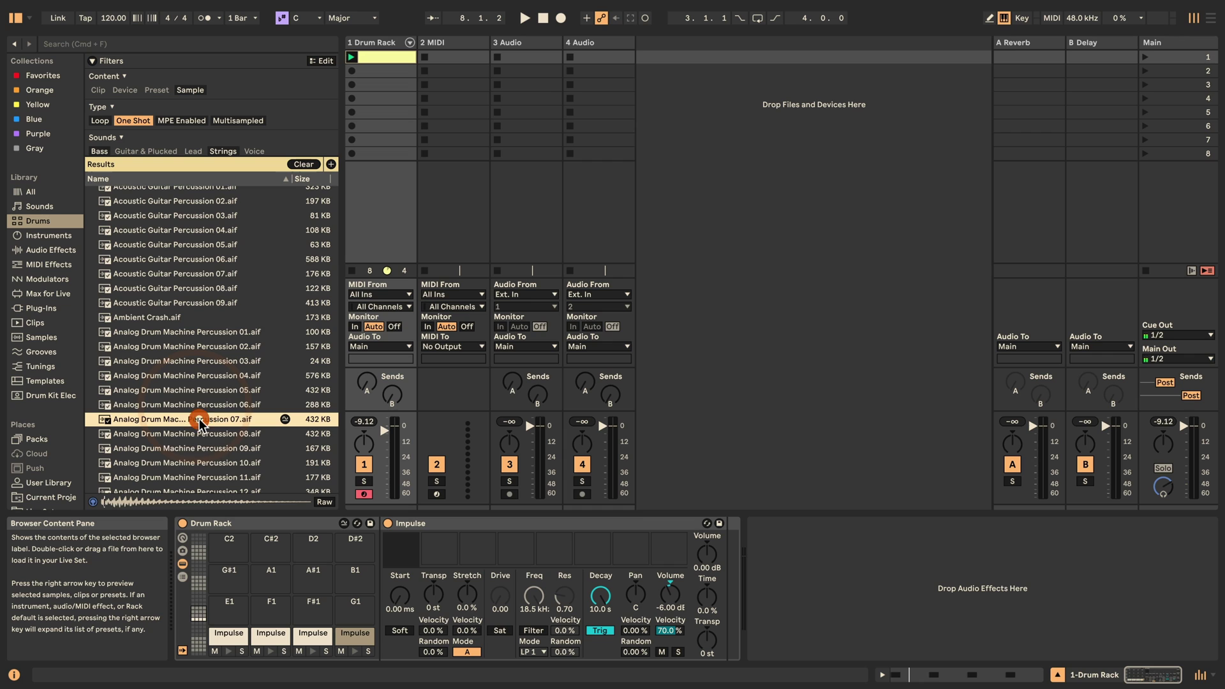
click(198, 408)
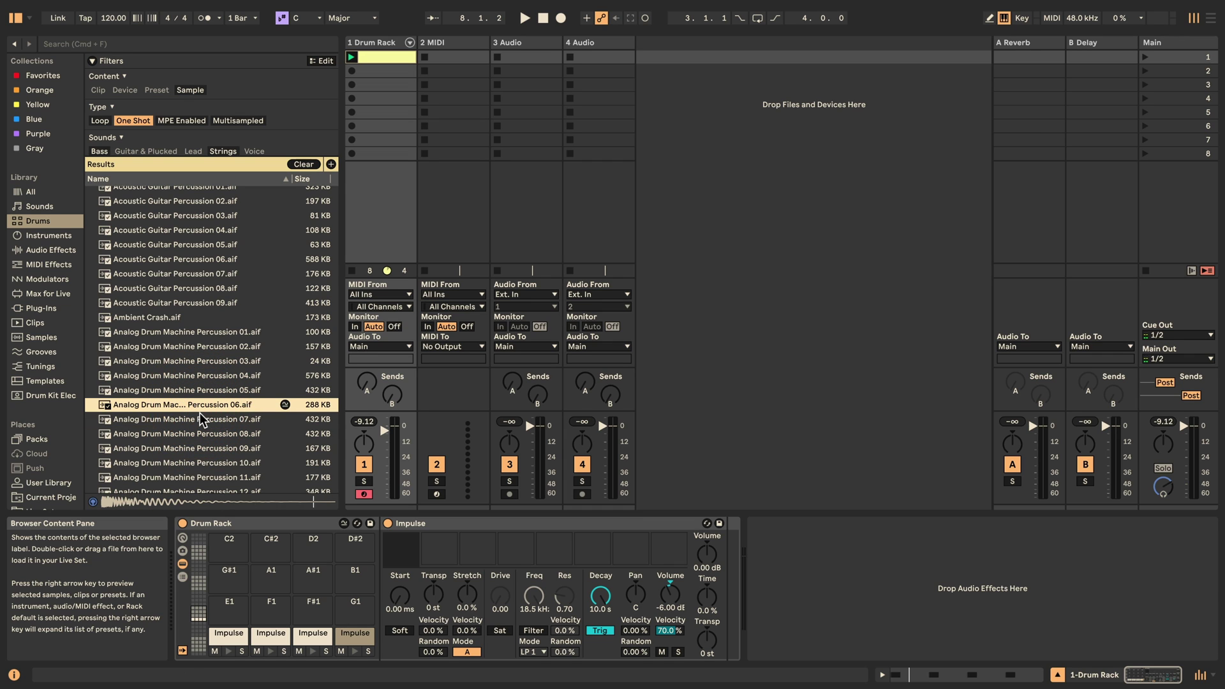
click(201, 418)
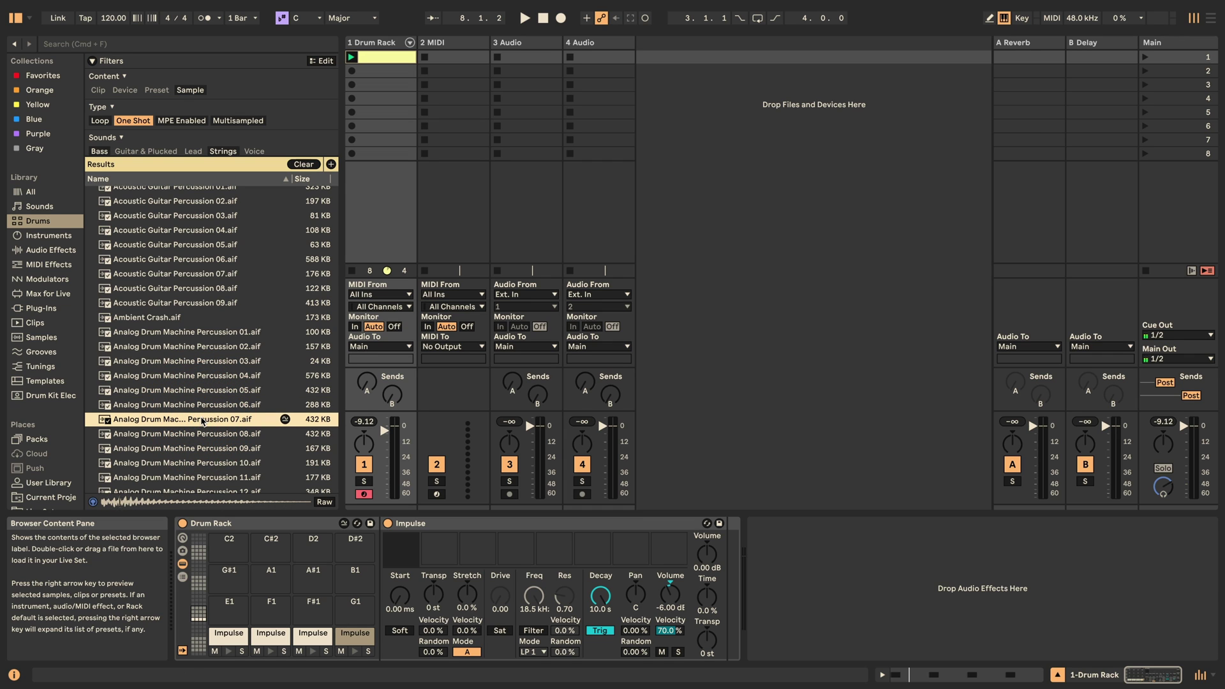
drag(202, 420, 345, 642)
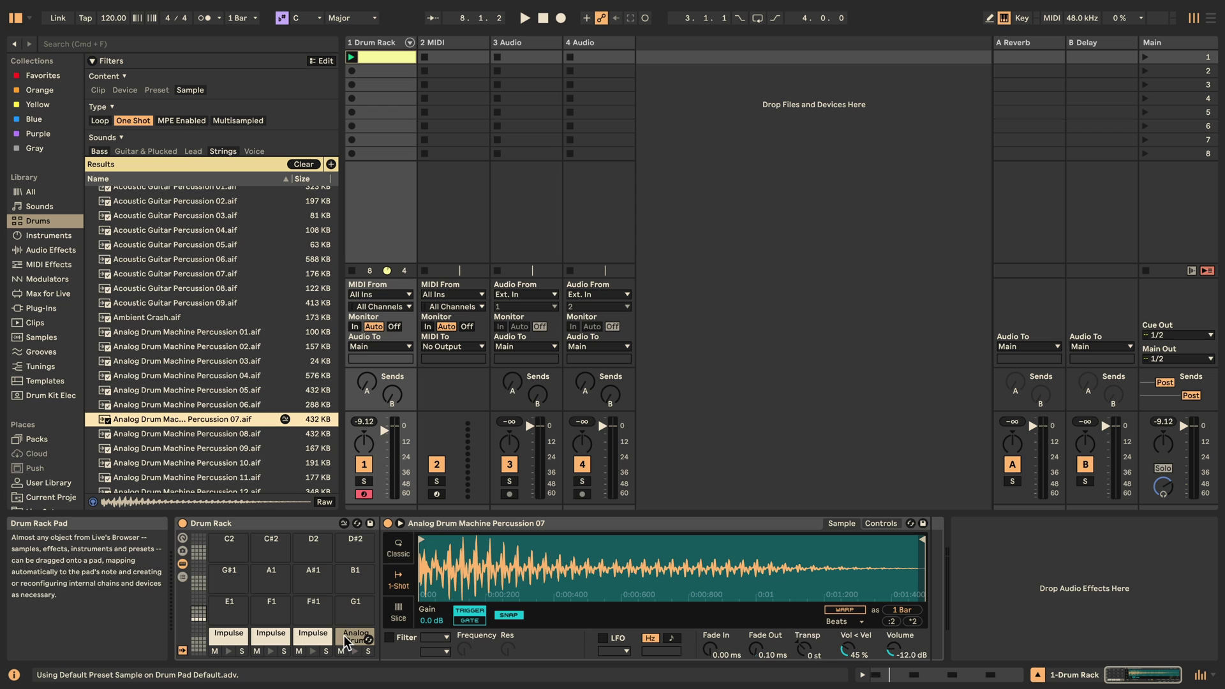
Step: Undo the Simpler swap, load Percussion 07 into D#1's Impulse at 40% Stretch, and show the clip notes
key(super+z)
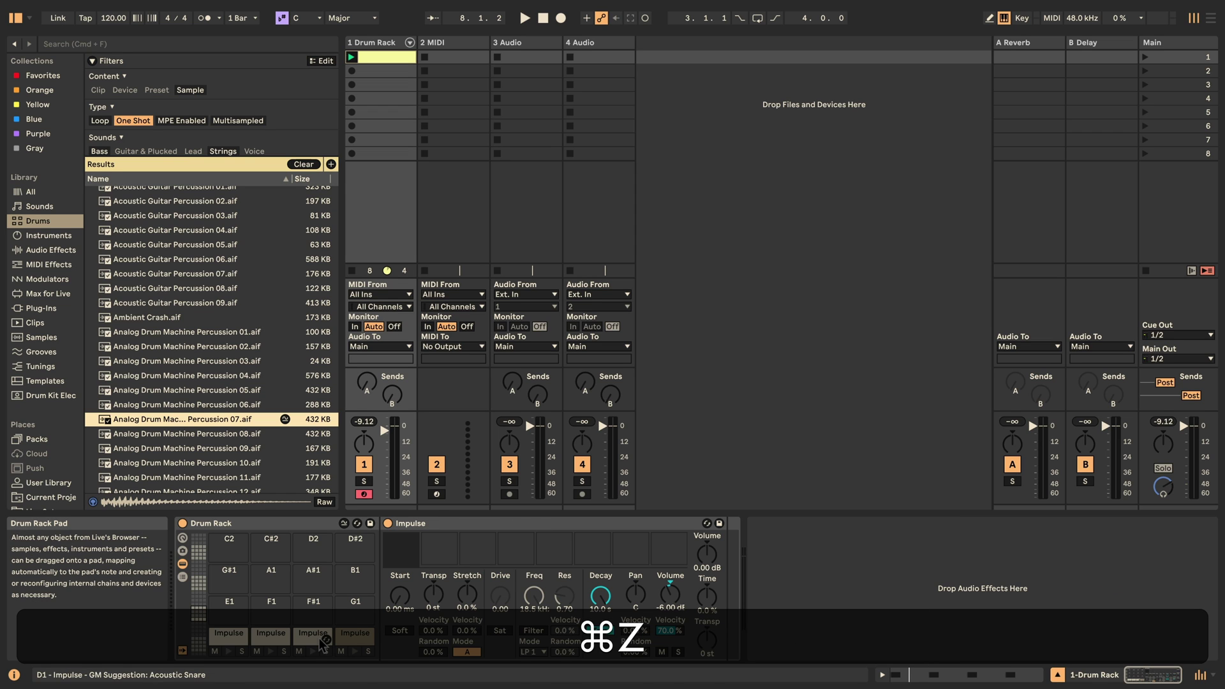
drag(410, 539, 409, 542)
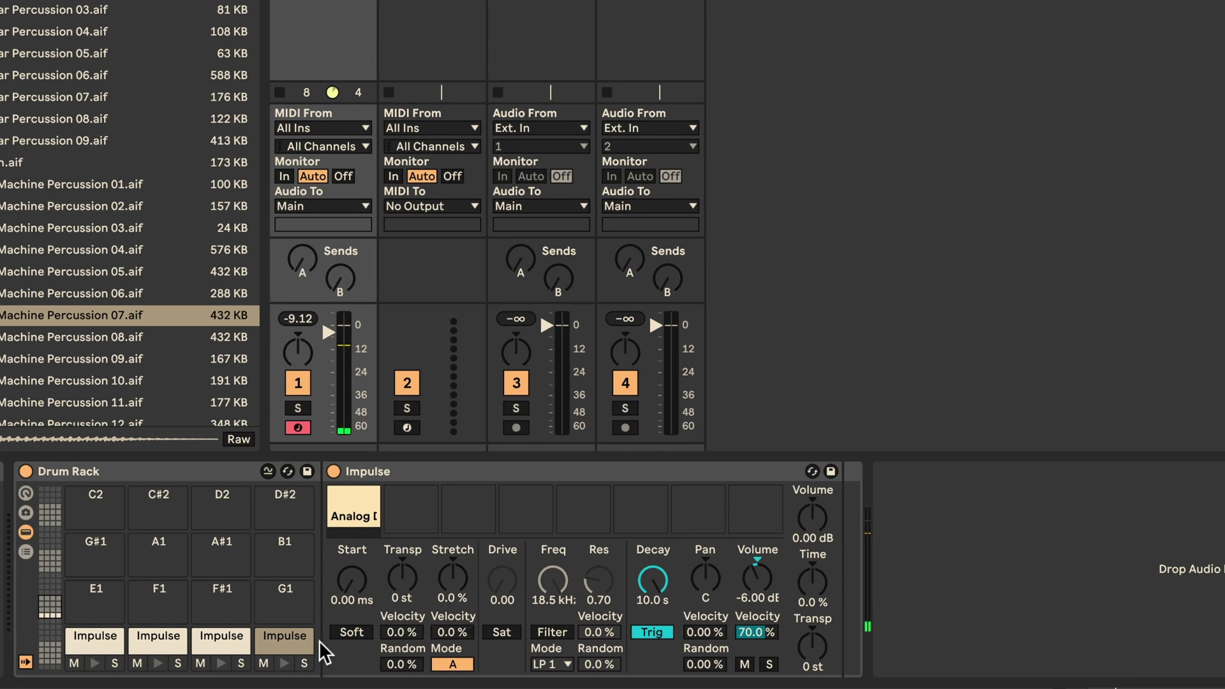
drag(453, 579, 450, 572)
click(353, 494)
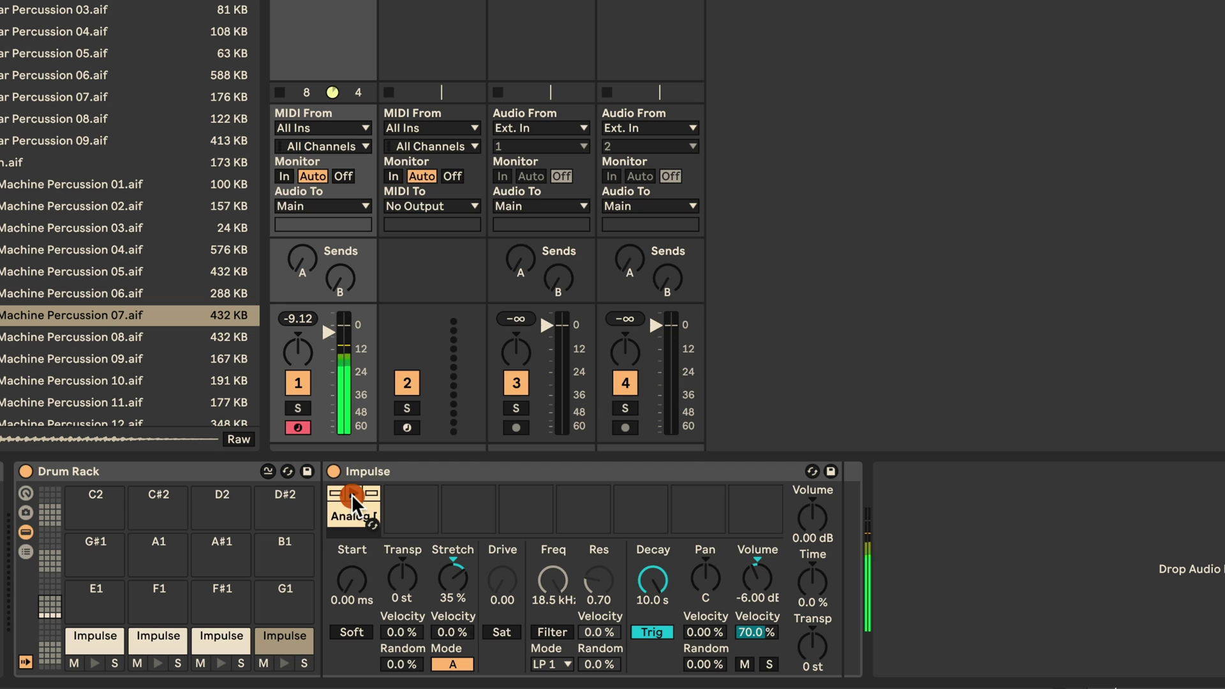
drag(447, 575, 447, 549)
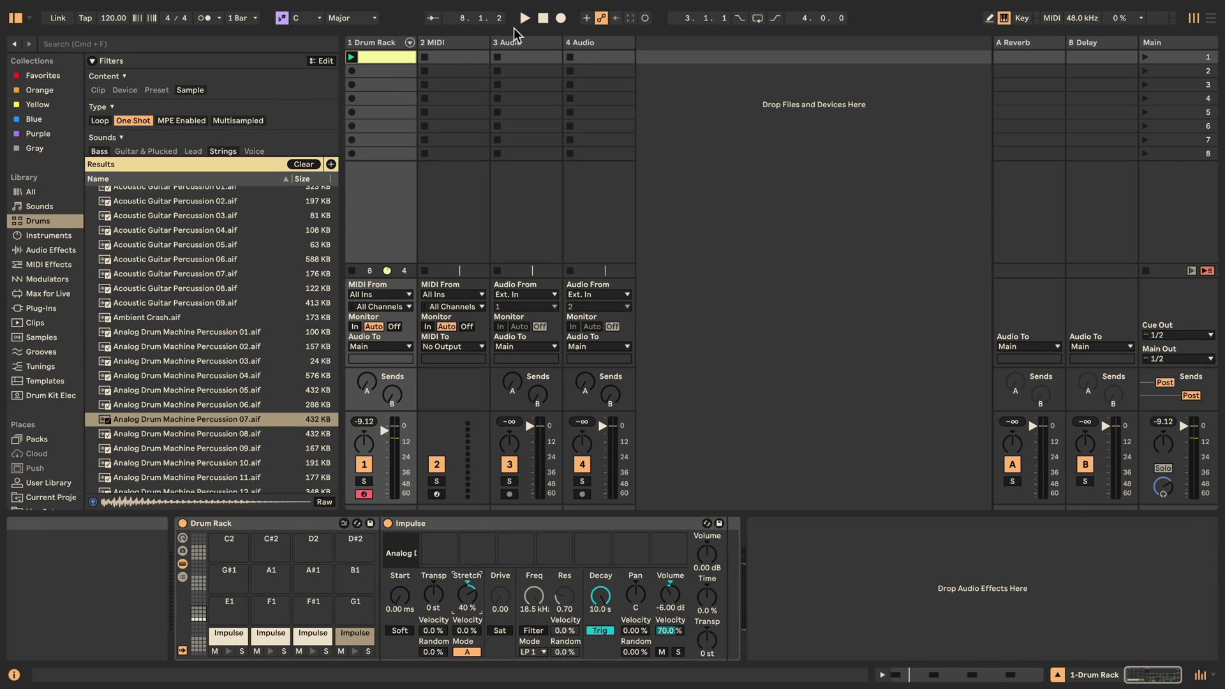
click(378, 60)
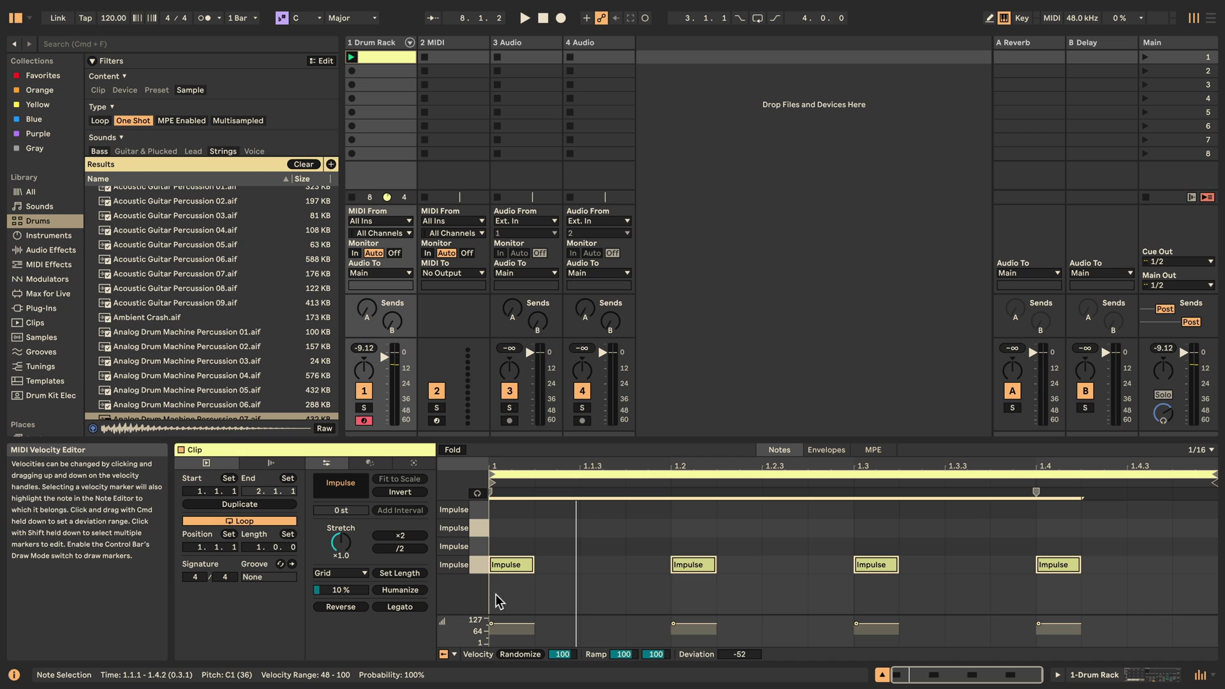
Step: Add D#1 Impulse notes at 1.1.3, 1.2.3, 1.3.3 and 1.4.3, launch the clip, and show its devices
double_click(602, 510)
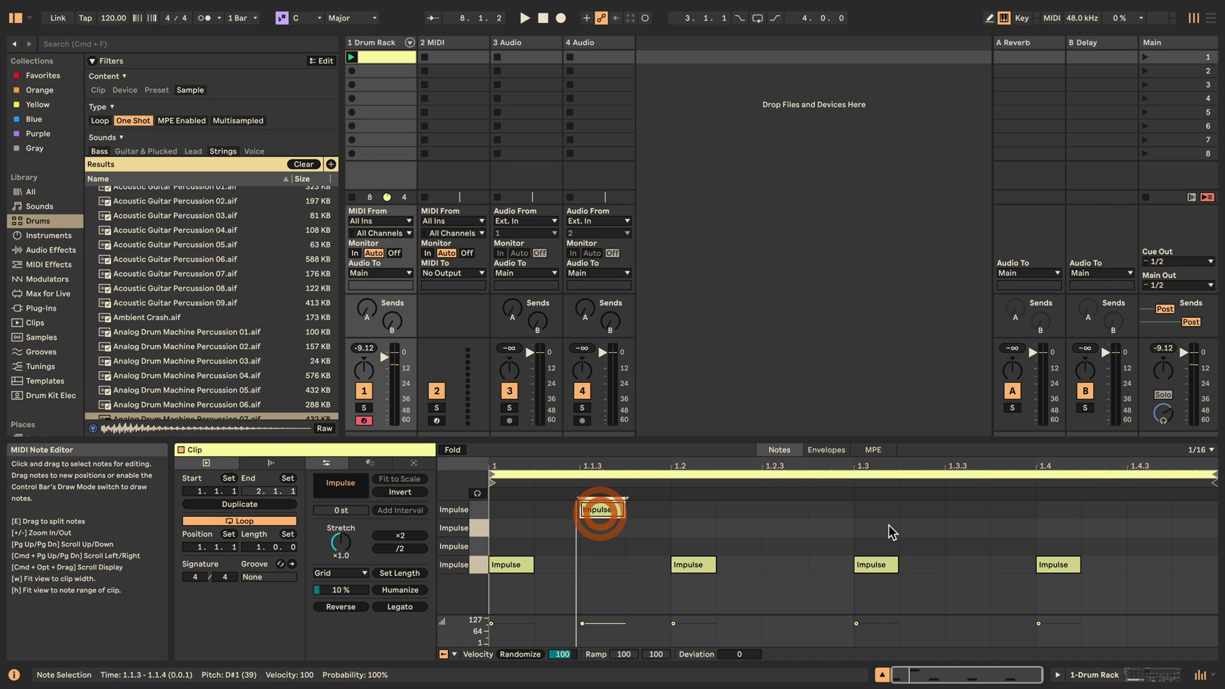
double_click(782, 509)
double_click(957, 511)
double_click(1152, 509)
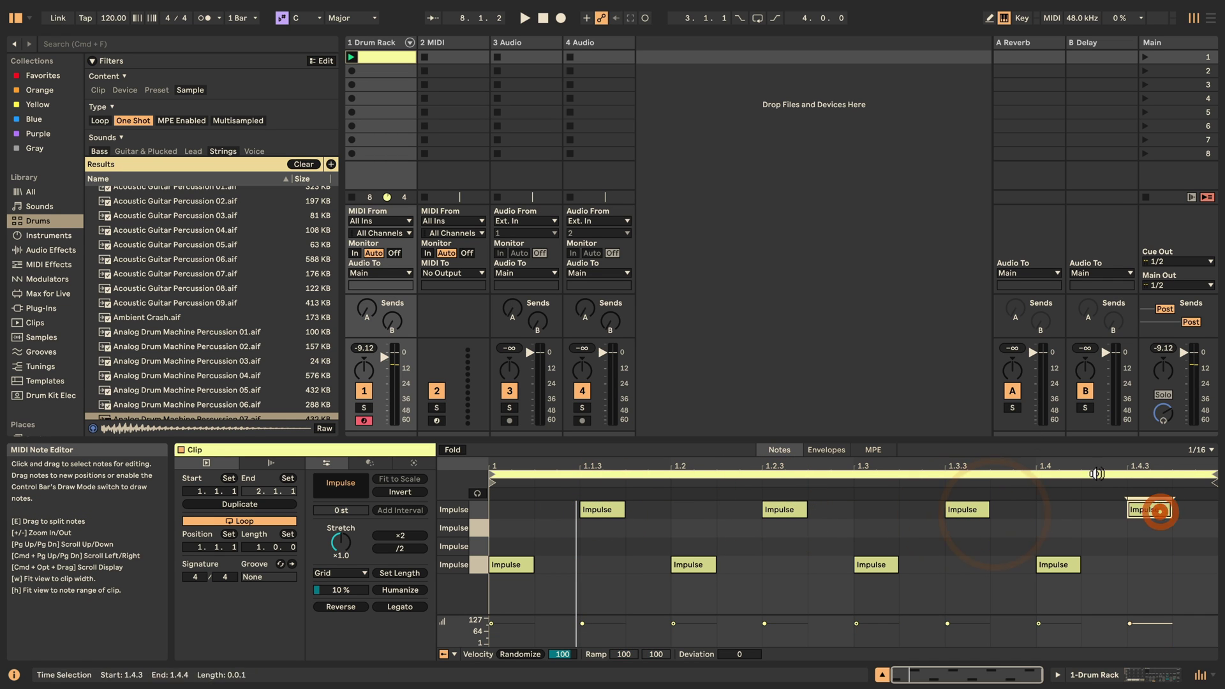
click(351, 57)
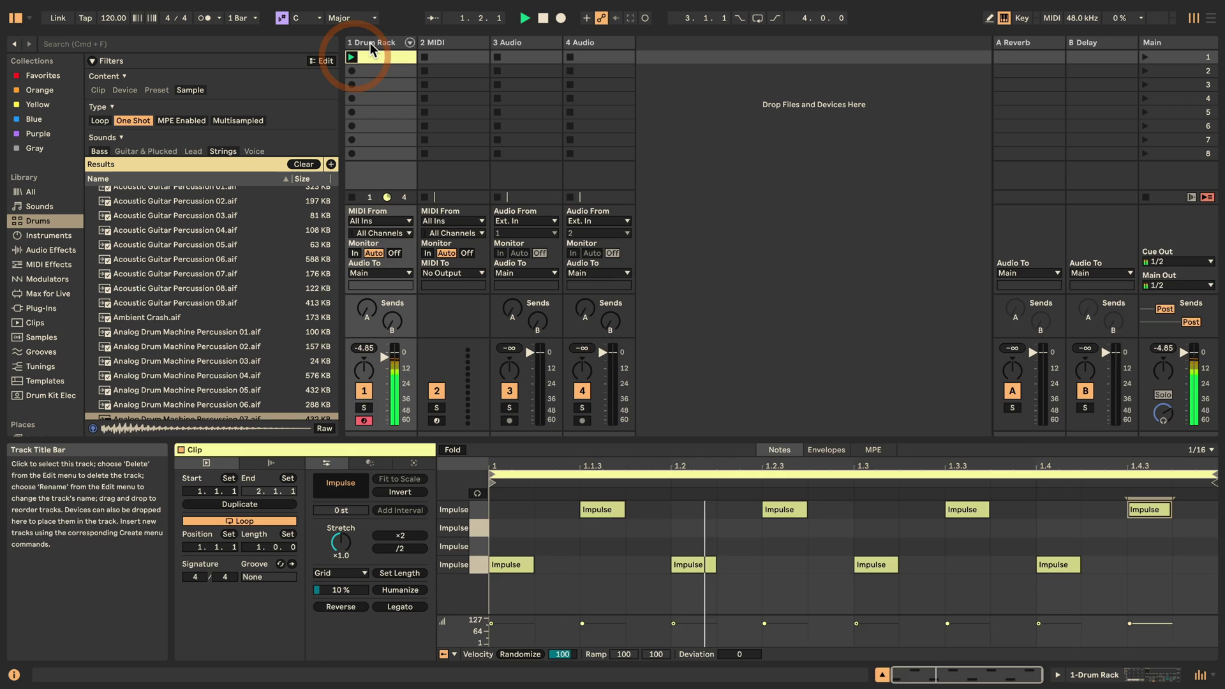
click(370, 42)
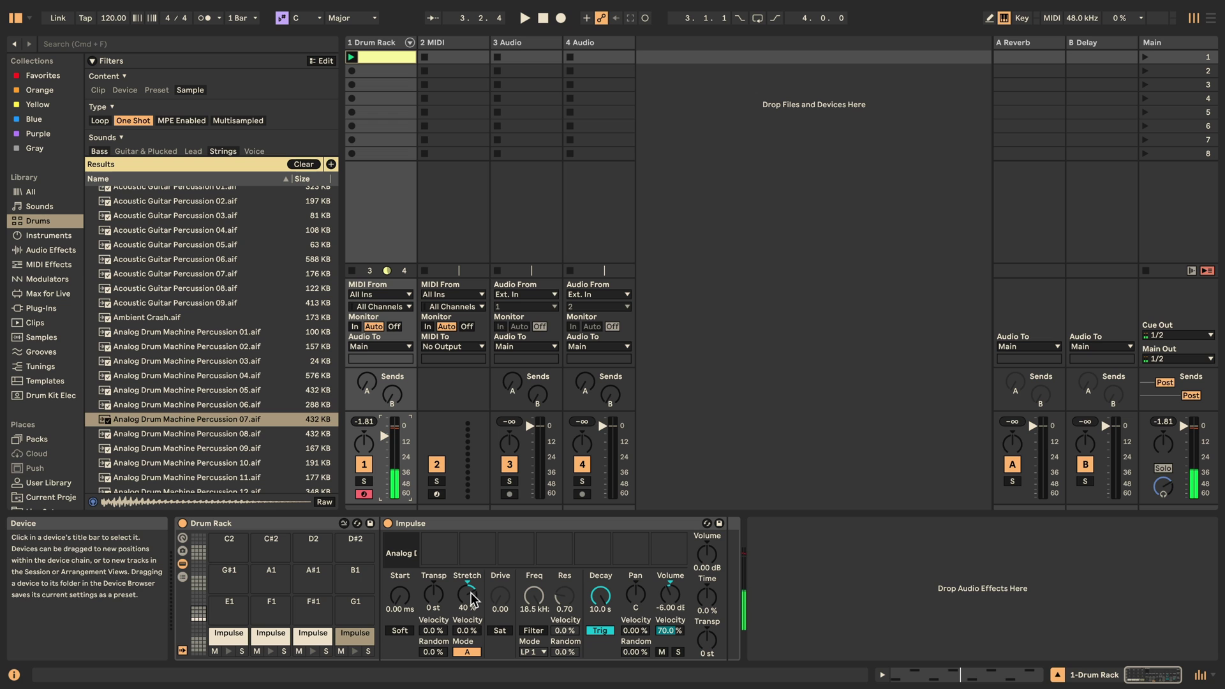
Step: Record Impulse Stretch and Start automation into the looping clip, ending at 23% Stretch
click(645, 18)
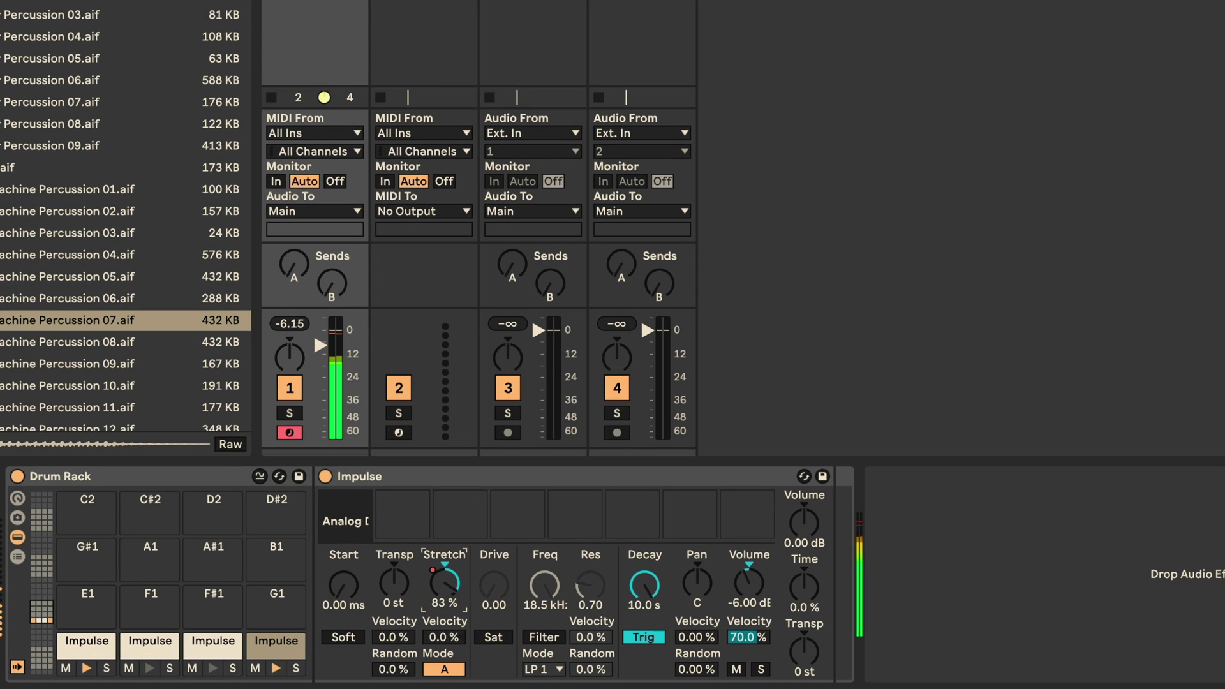
drag(468, 595, 467, 577)
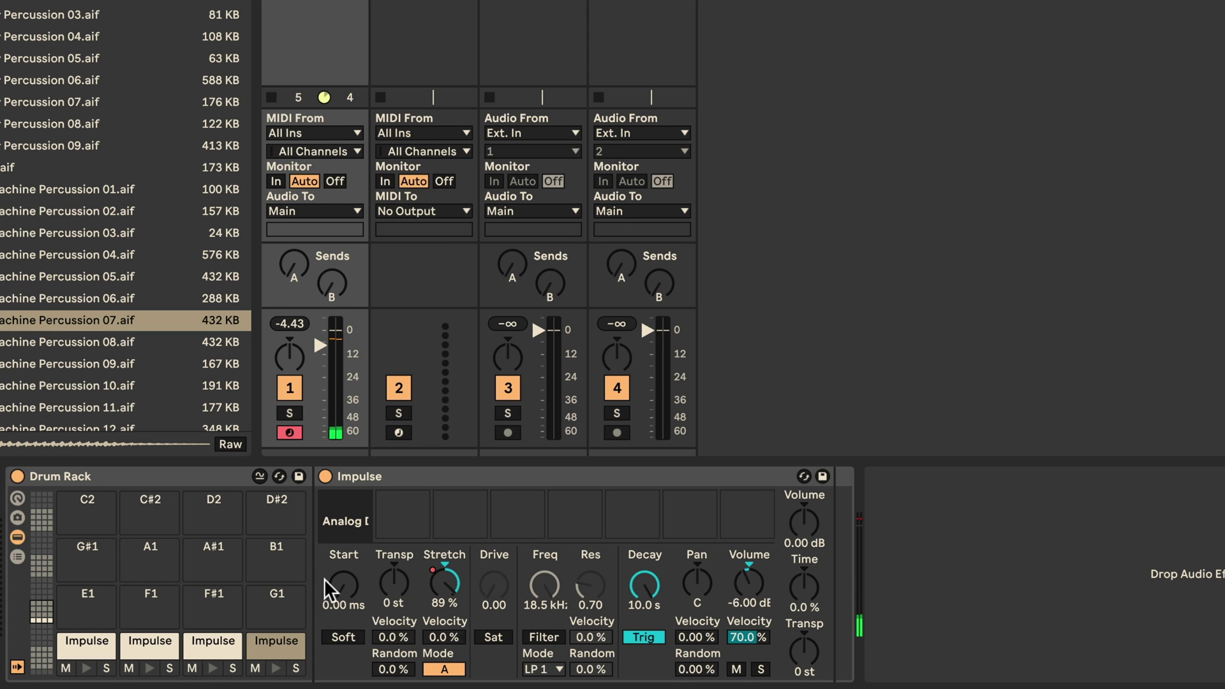
mouse_move(343, 592)
mouse_down()
mouse_move(343, 571)
mouse_move(338, 600)
mouse_up()
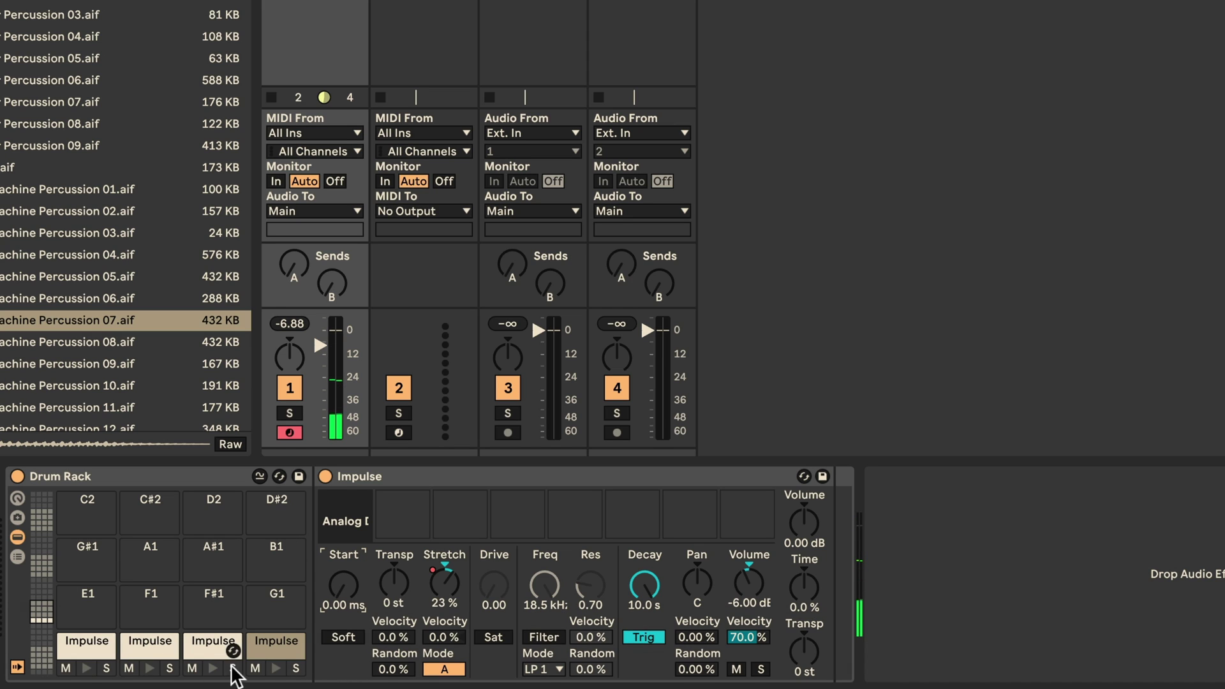
Step: Mute the G1 pad, audition the F#1 pad, and select its Impulse
click(255, 668)
click(213, 668)
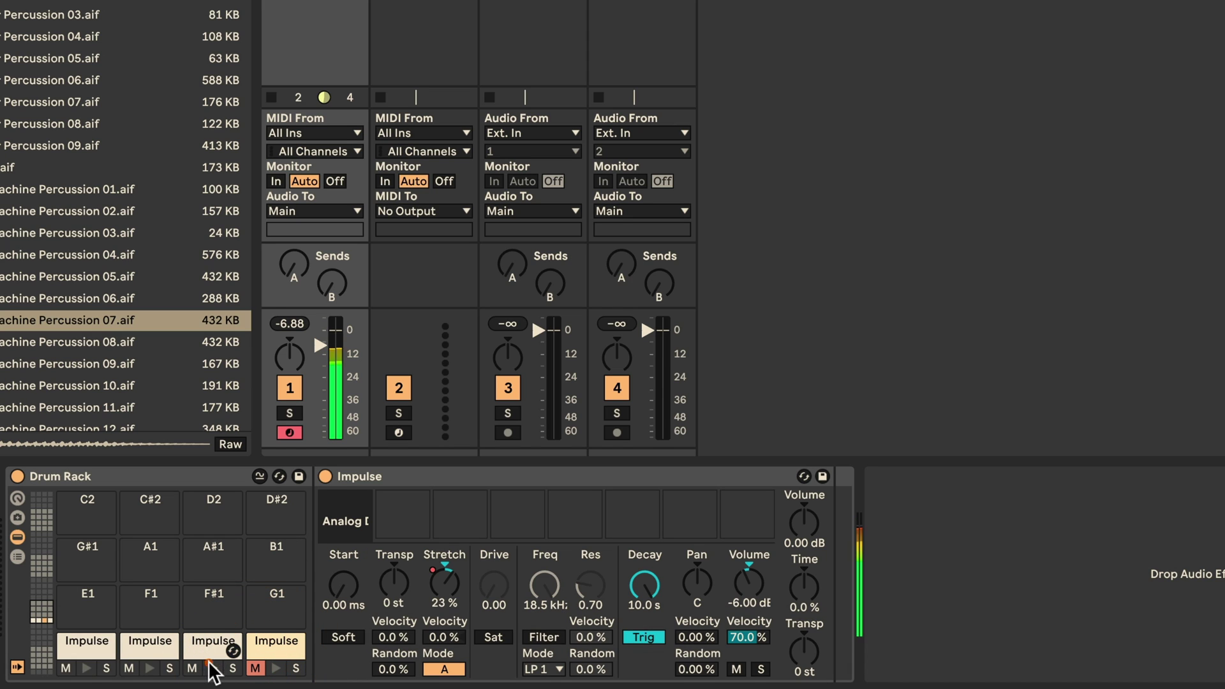
click(212, 668)
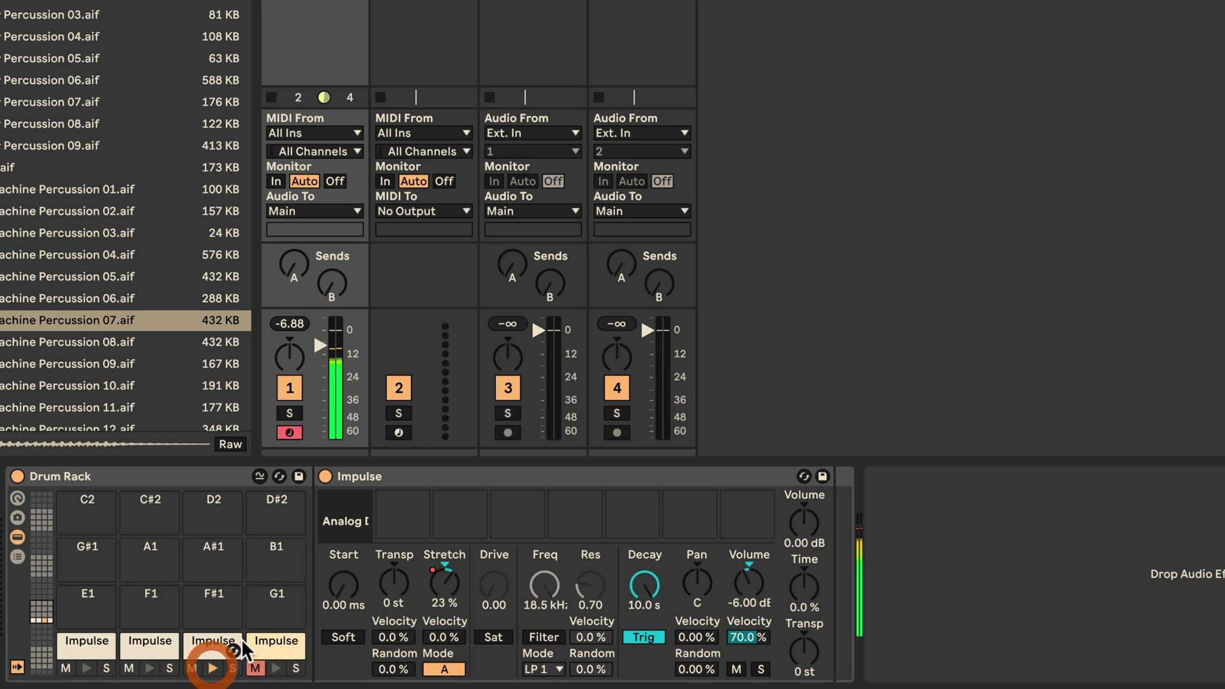
click(199, 640)
Step: Try the F#1 Impulse Stretch at about 49%, 100% and negative values, auditioning each
drag(445, 582, 445, 561)
click(212, 668)
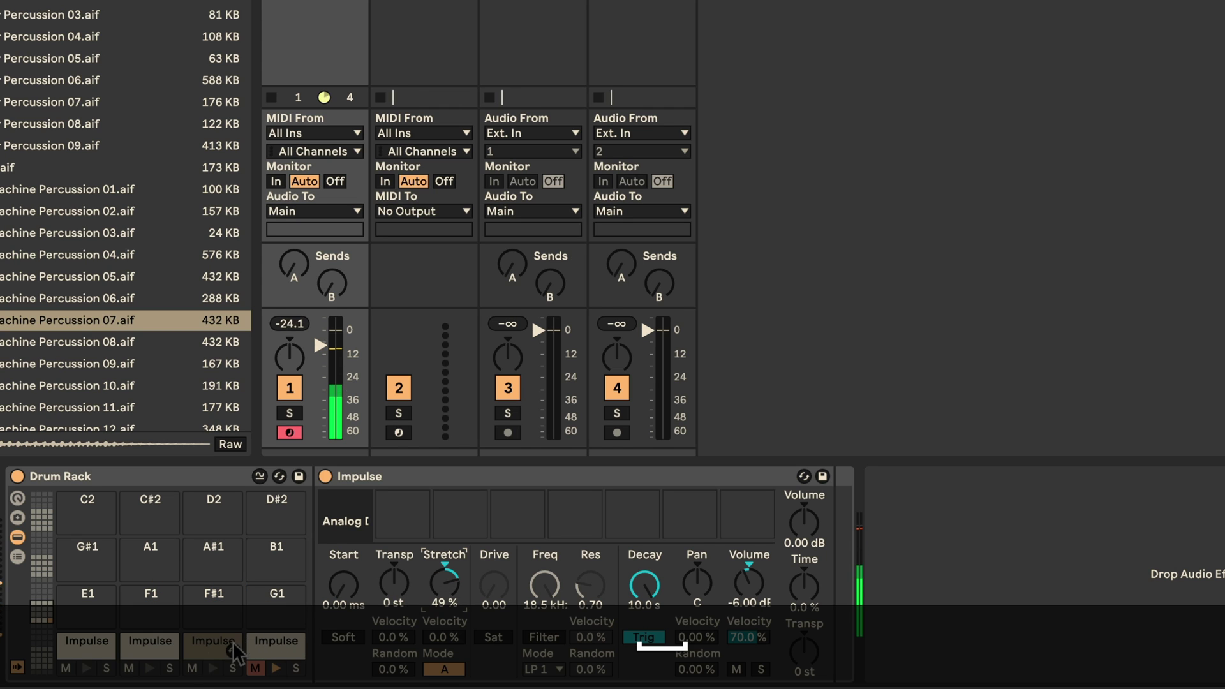
click(213, 668)
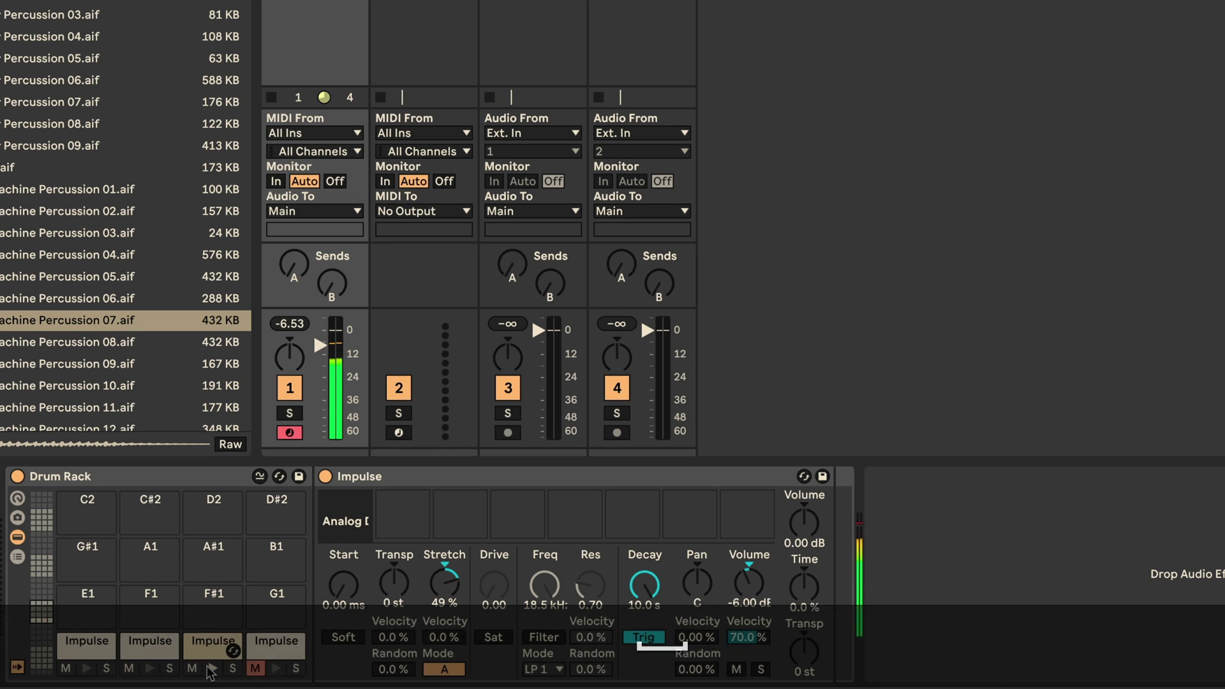
drag(453, 583, 453, 545)
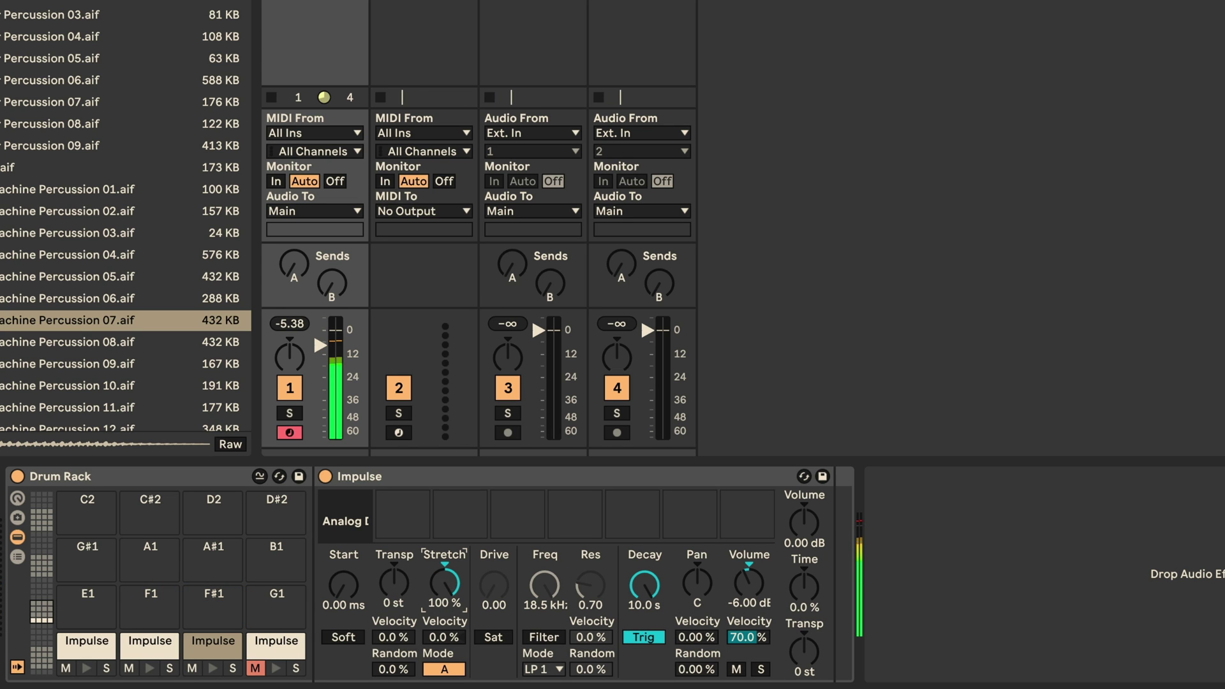
click(211, 668)
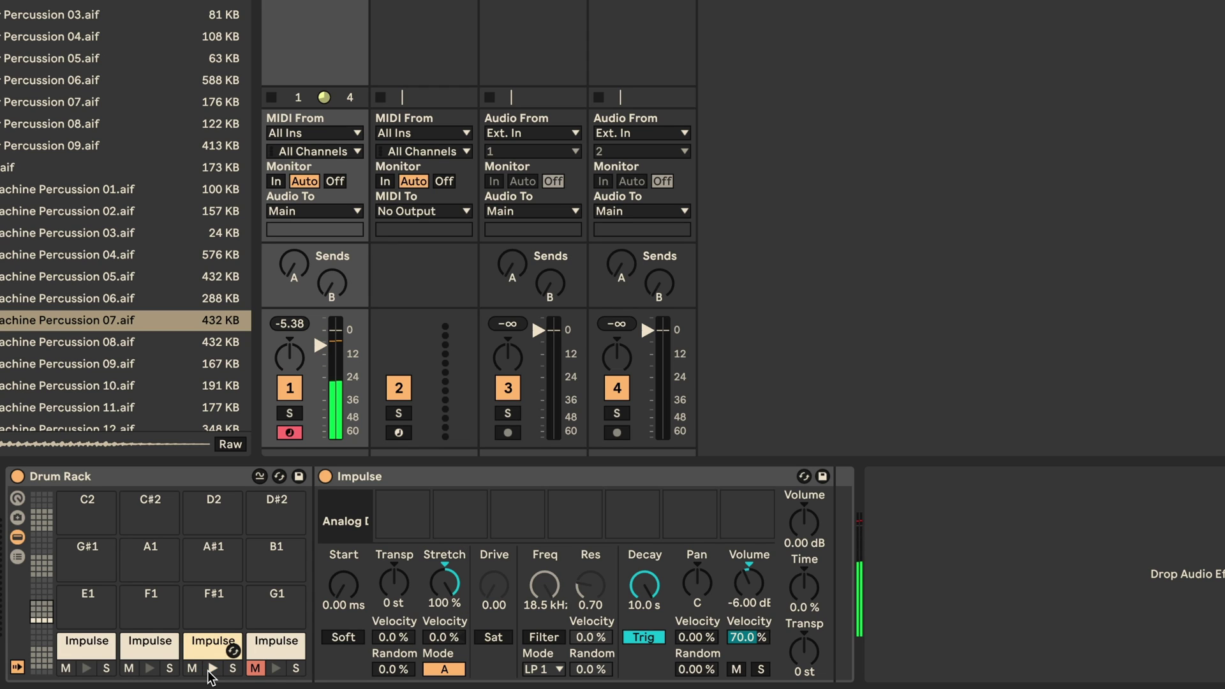
drag(444, 584, 445, 664)
click(210, 653)
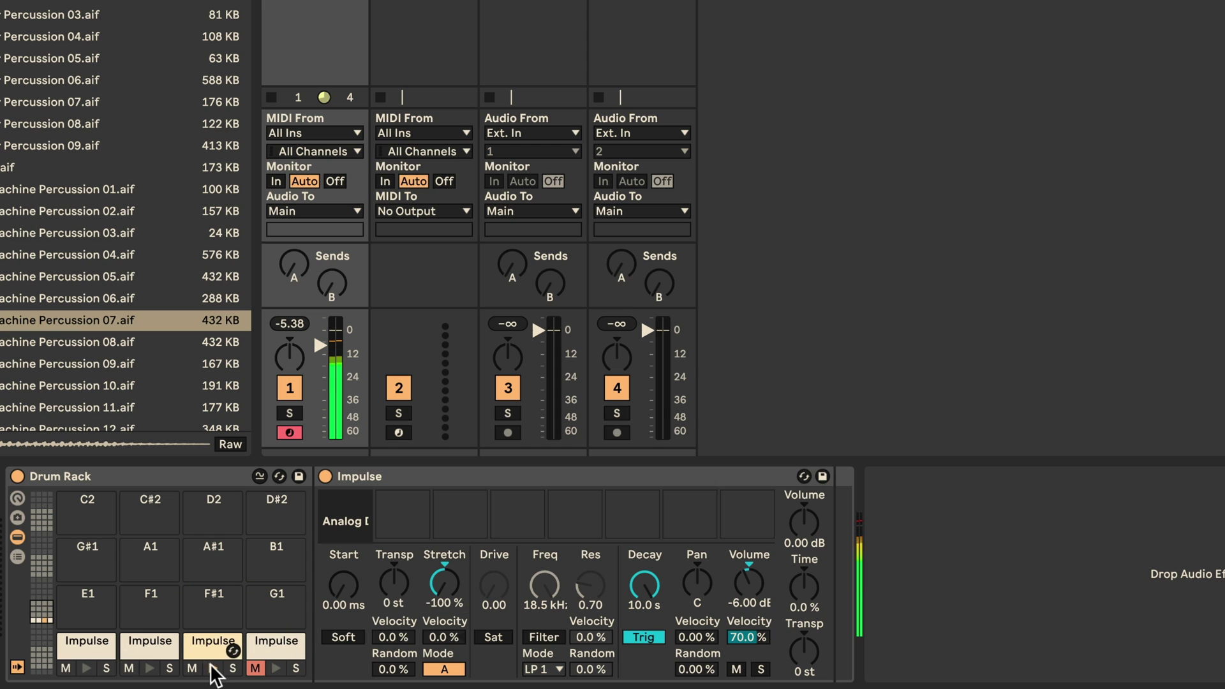
Step: Bring the Impulse pad rows back into view and reselect the F#1 pad's Impulse
scroll(211, 664, down, 4)
click(211, 665)
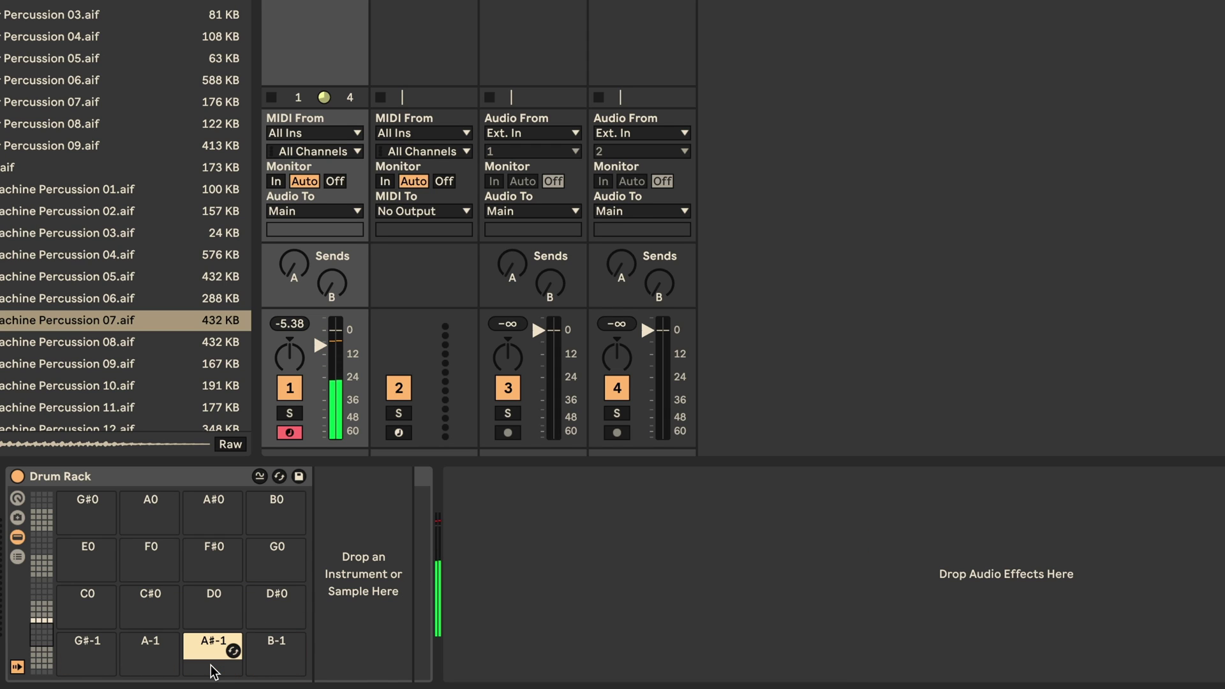
click(38, 610)
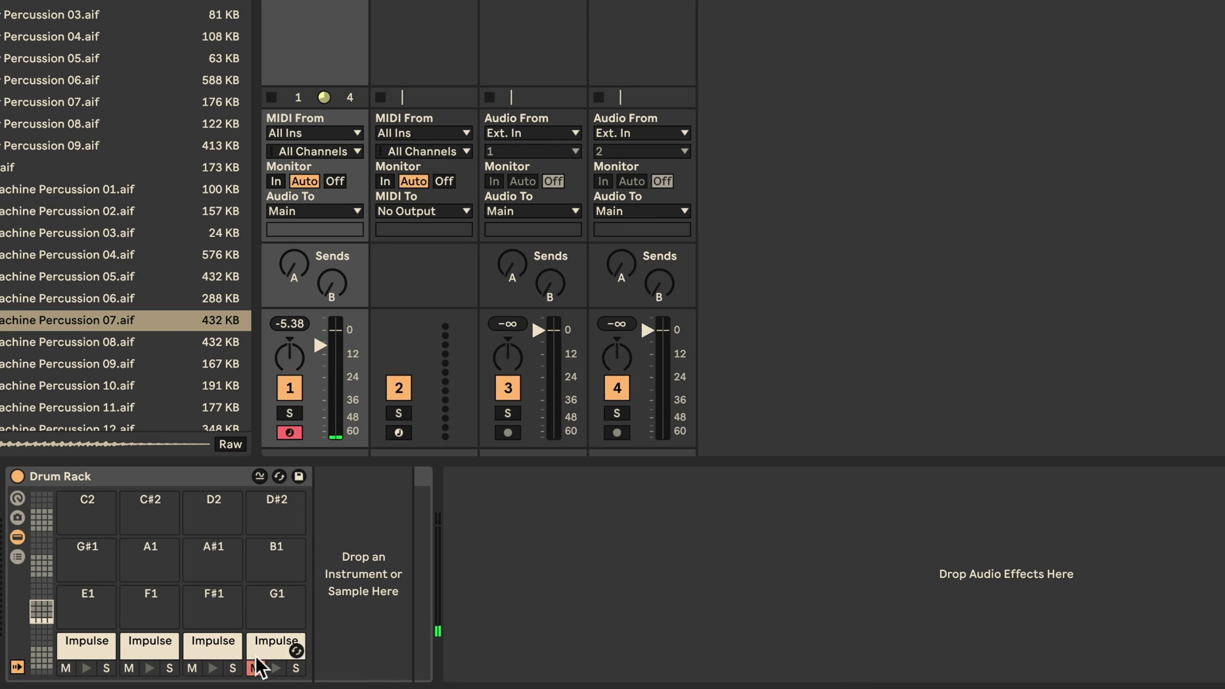
click(210, 648)
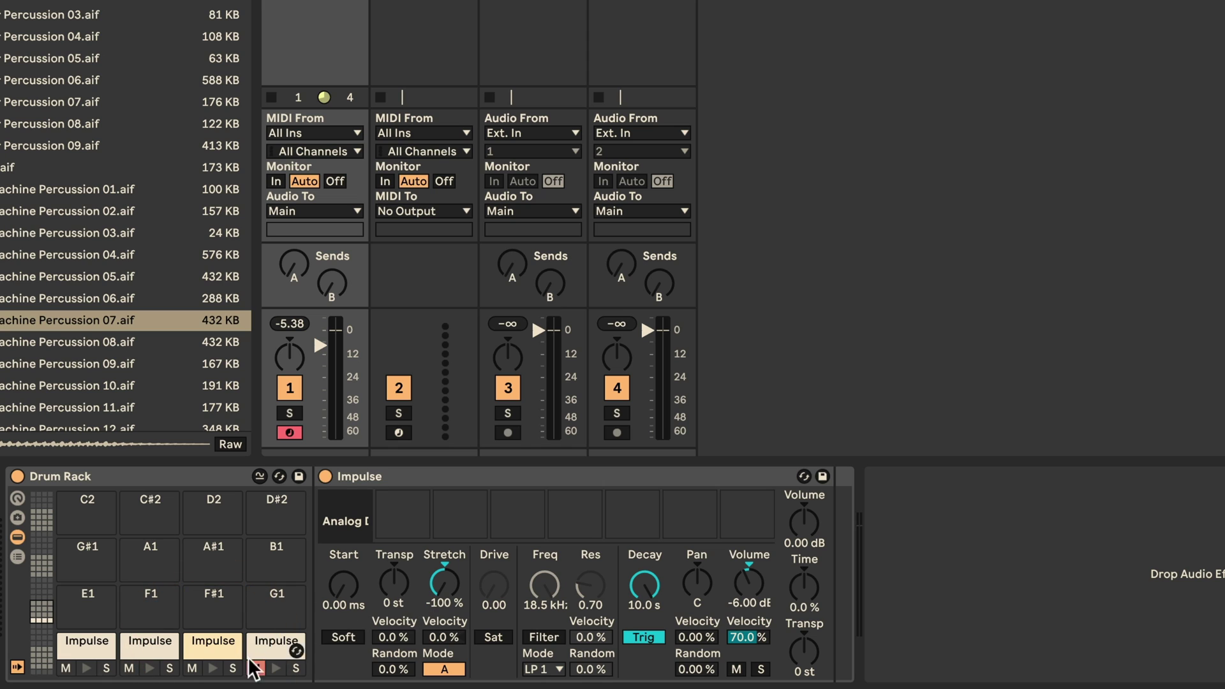
click(213, 668)
scroll(212, 670, down, 8)
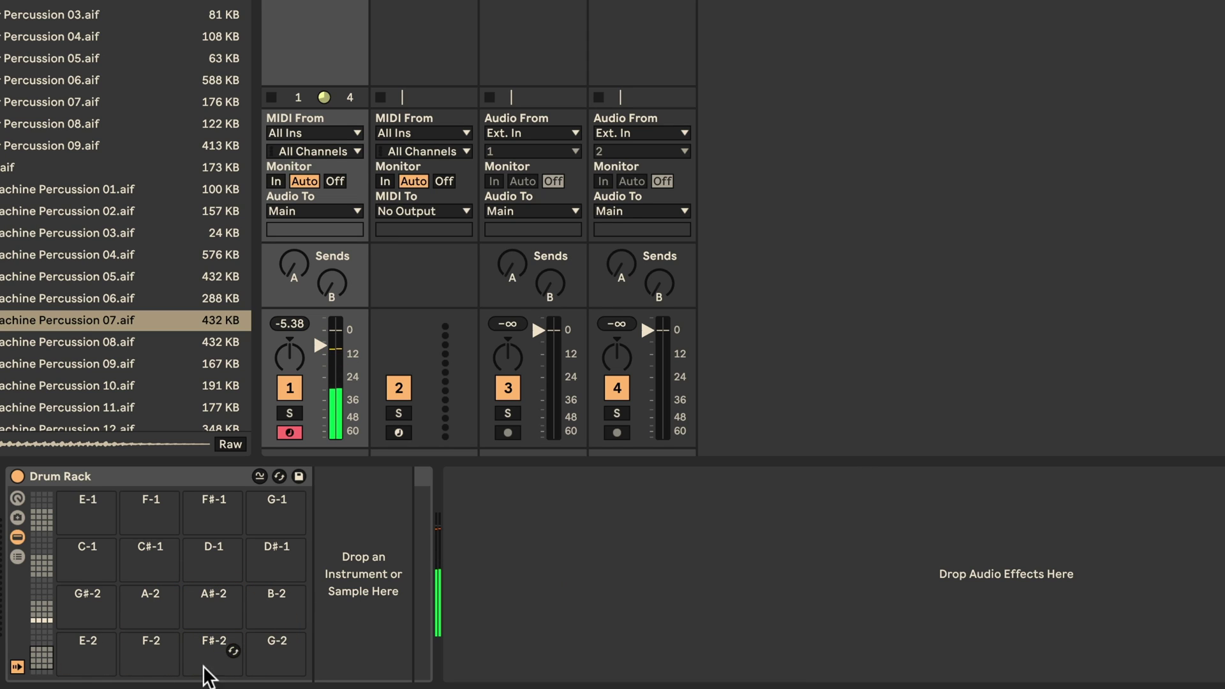
scroll(88, 637, up, 4)
drag(40, 620, 40, 598)
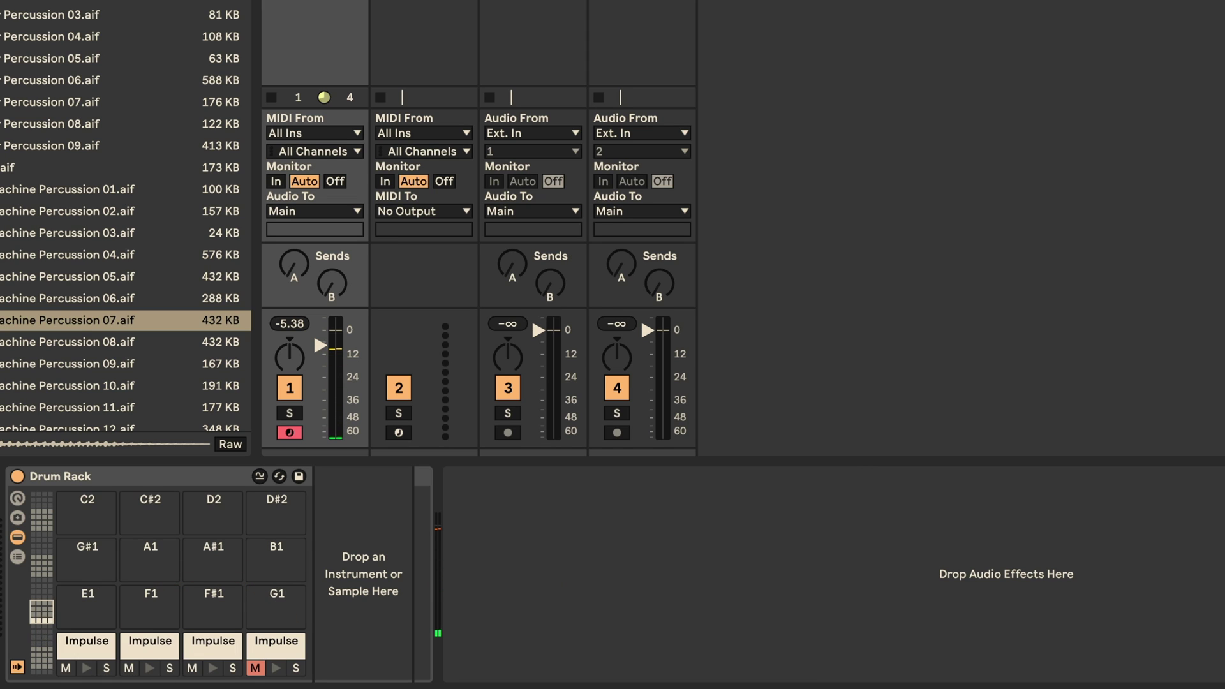
click(206, 643)
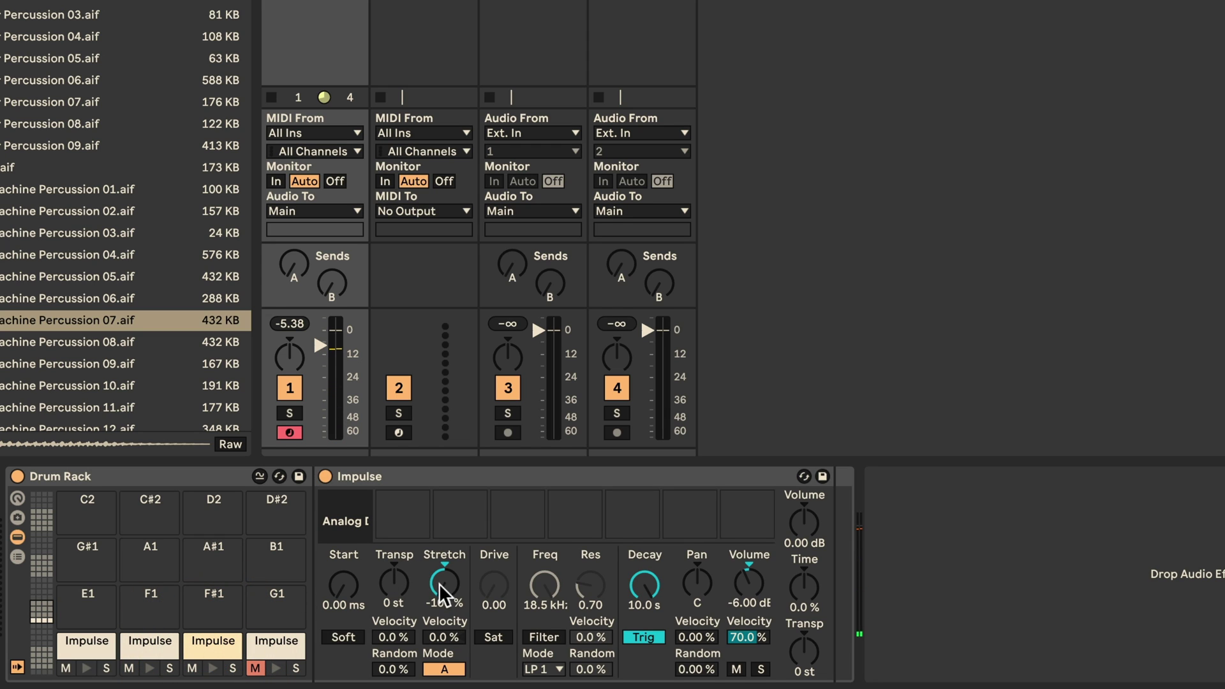
Step: Raise F#1 Stretch from -100% to about -52%, then reset it to 0%, auditioning both
drag(439, 583, 439, 561)
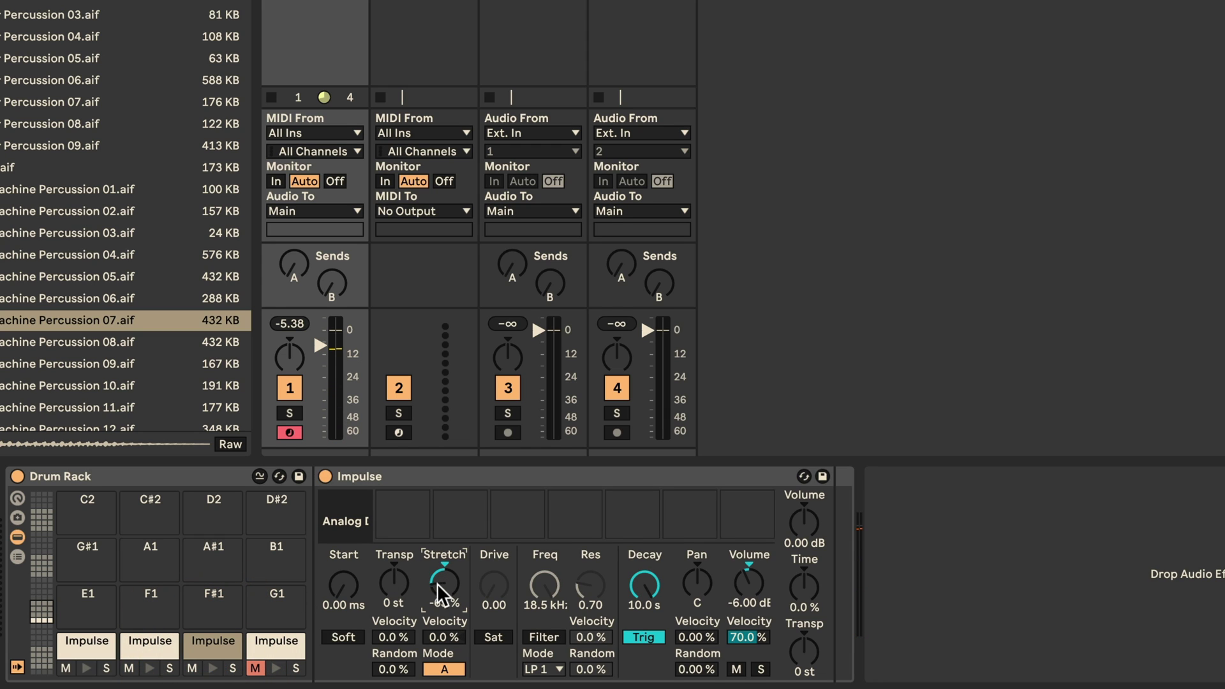
click(212, 668)
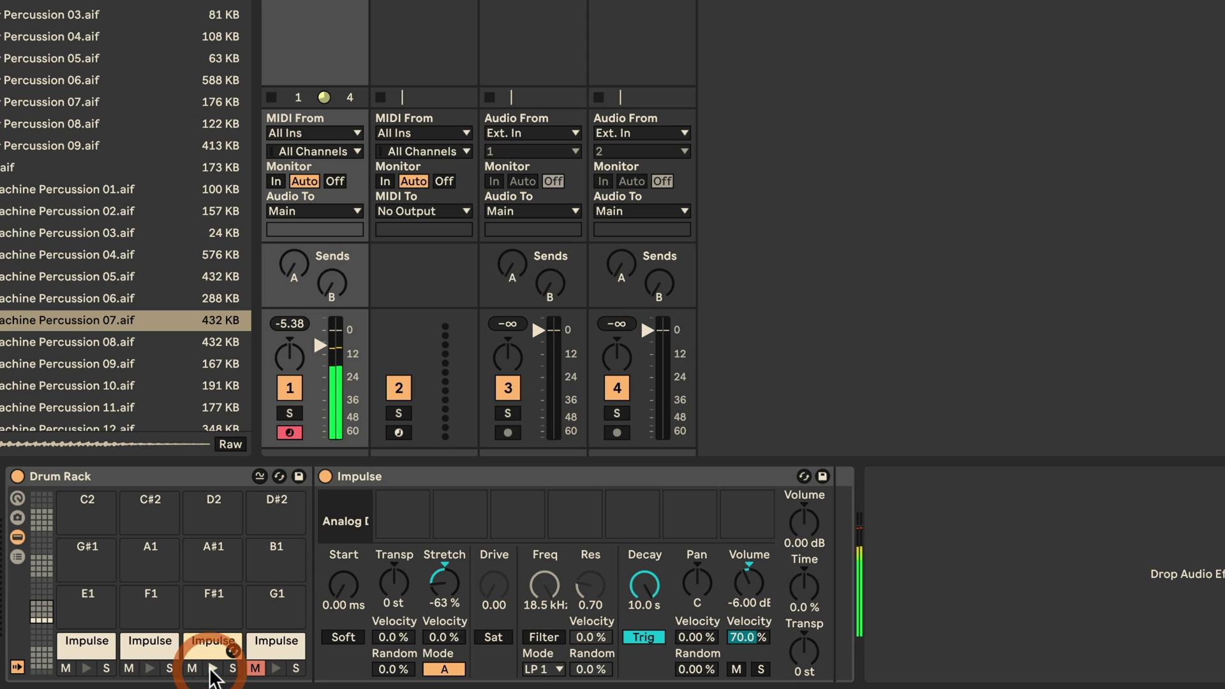
click(212, 670)
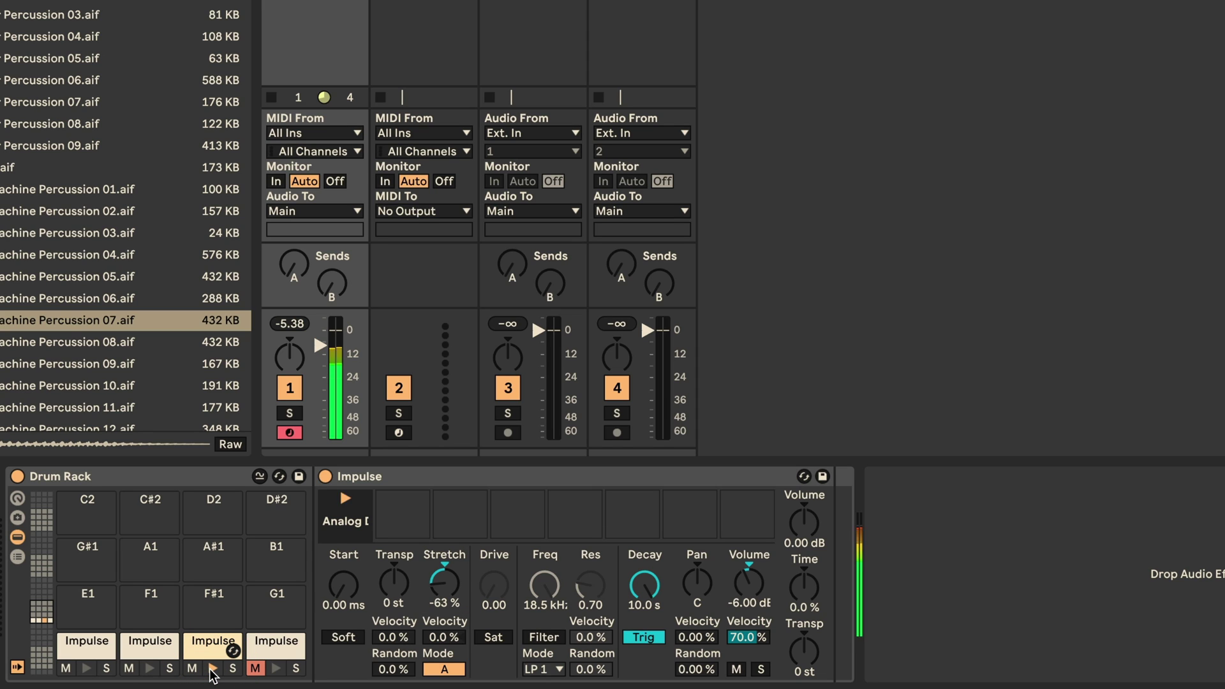
click(443, 578)
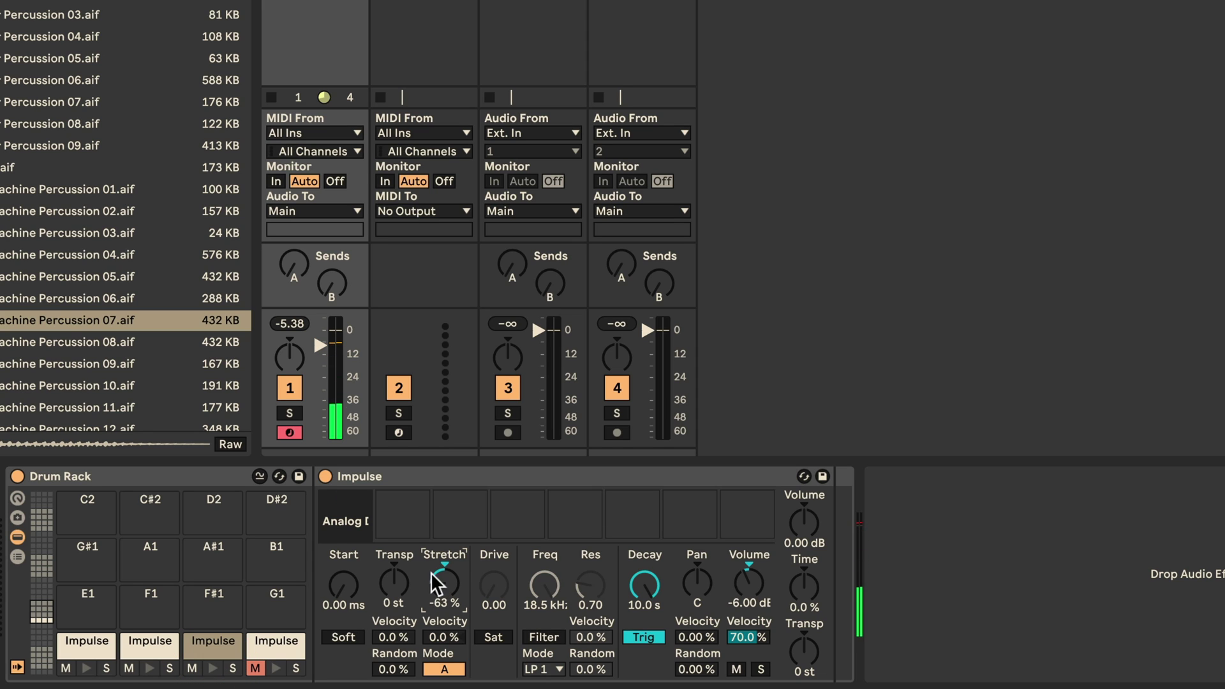
double_click(445, 581)
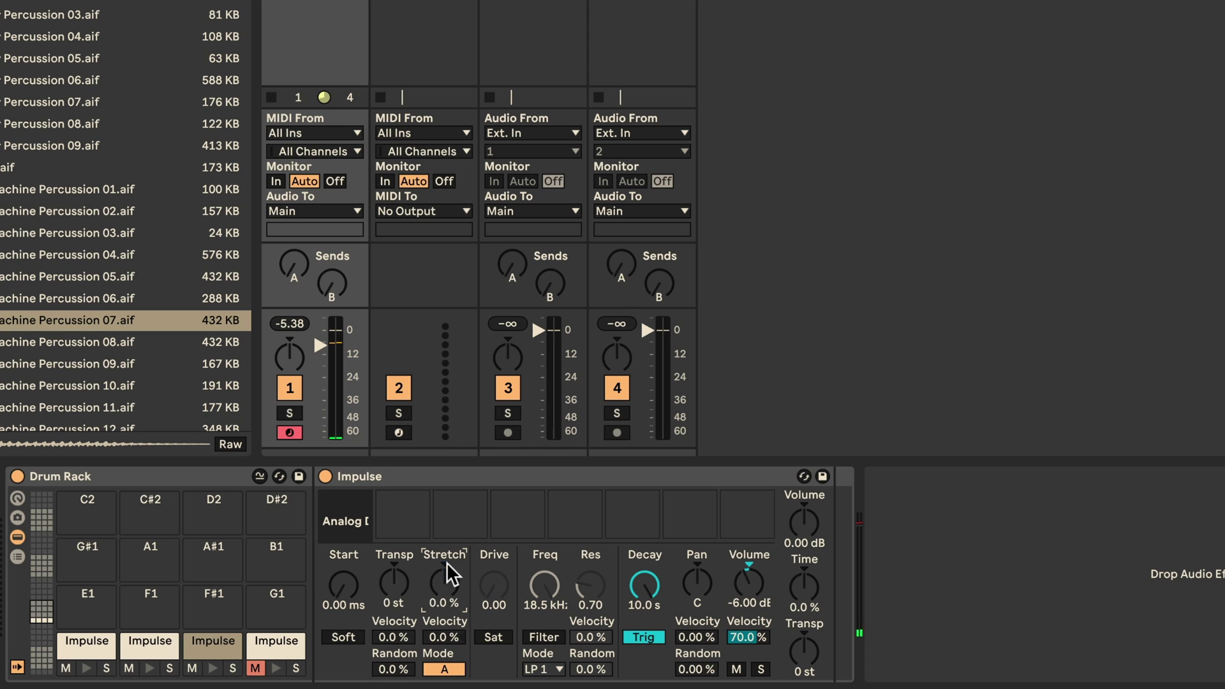
click(211, 668)
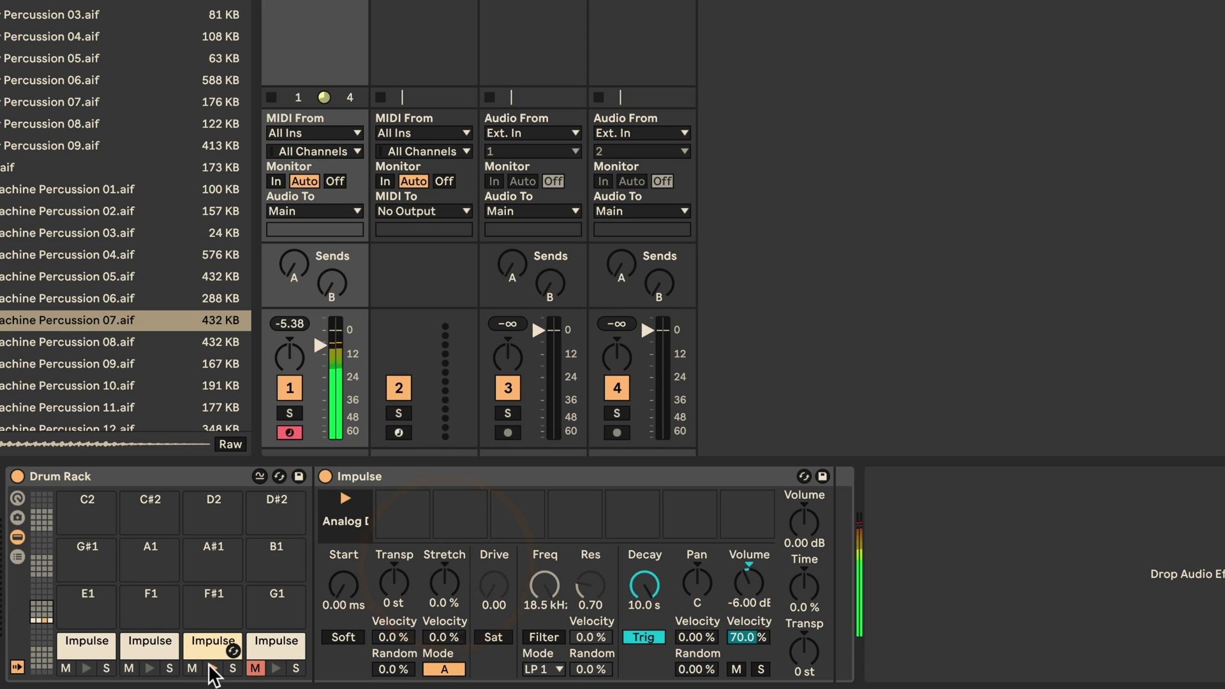
Step: Set F#1 Stretch to -100% and transpose the sample down to -13 st
click(38, 611)
drag(445, 582, 445, 590)
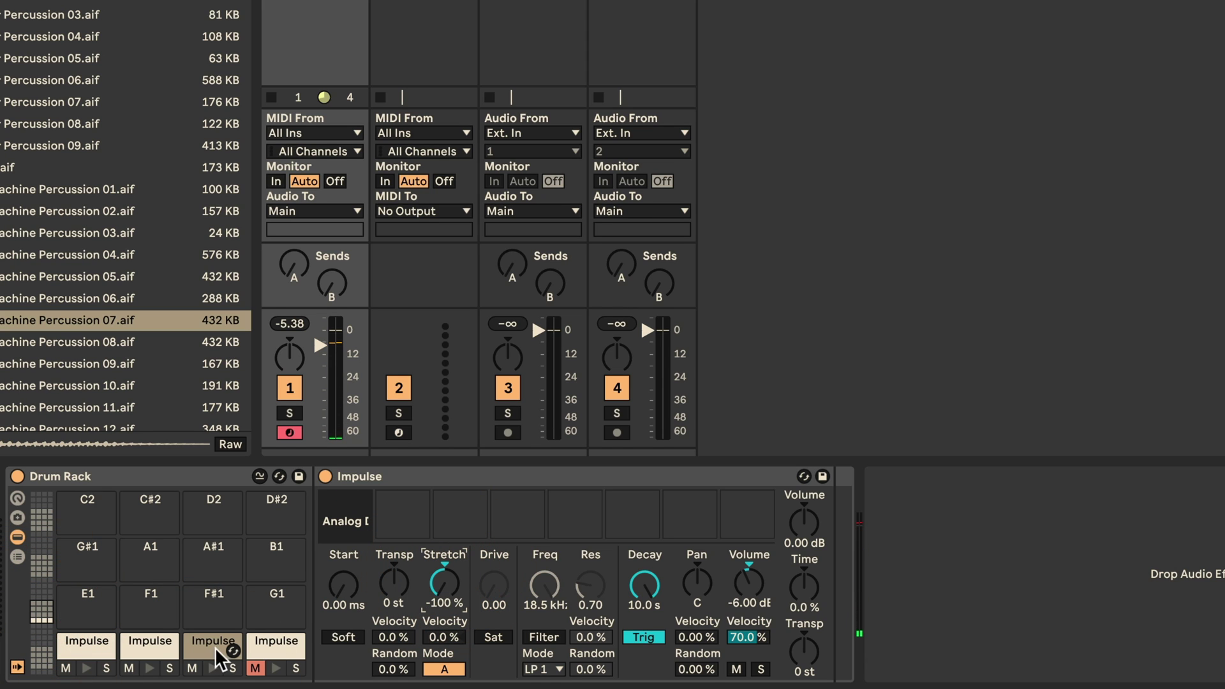
click(213, 668)
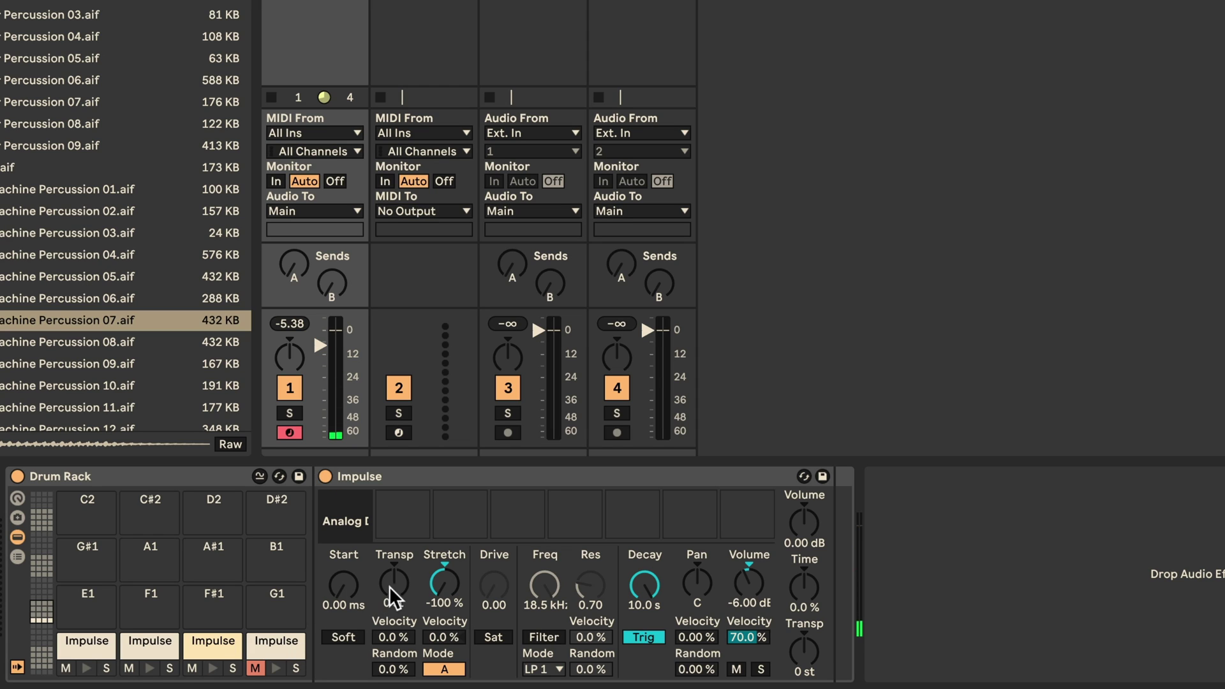
drag(389, 586, 389, 593)
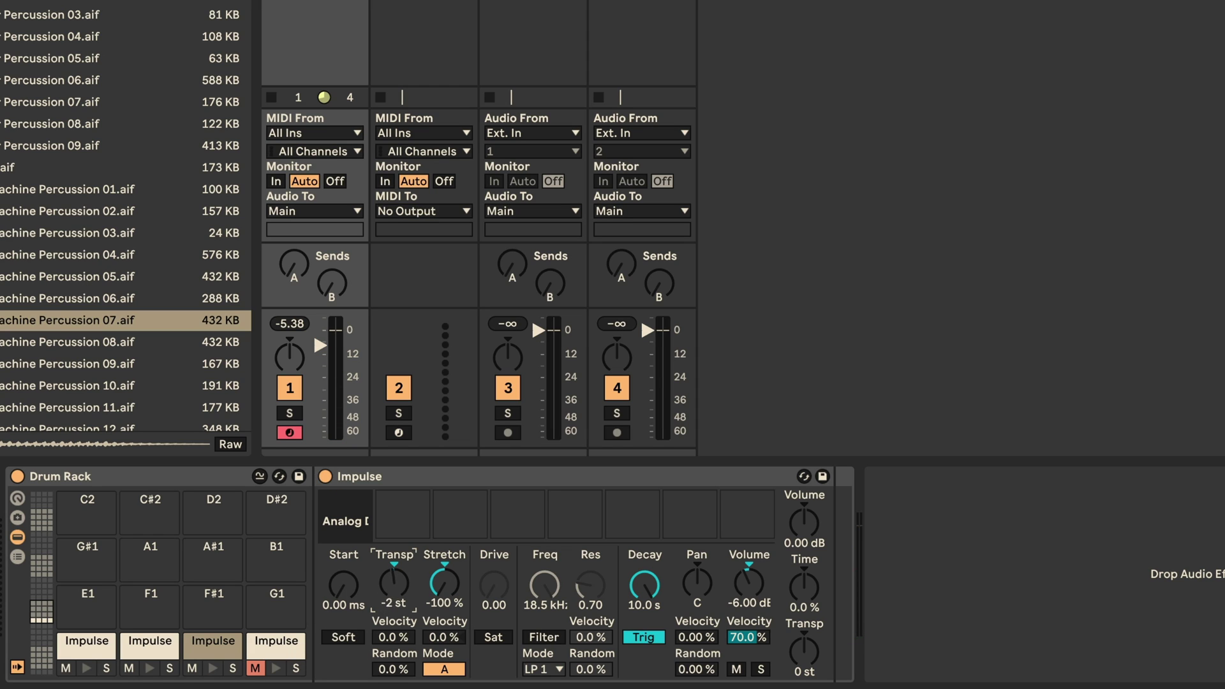
click(213, 668)
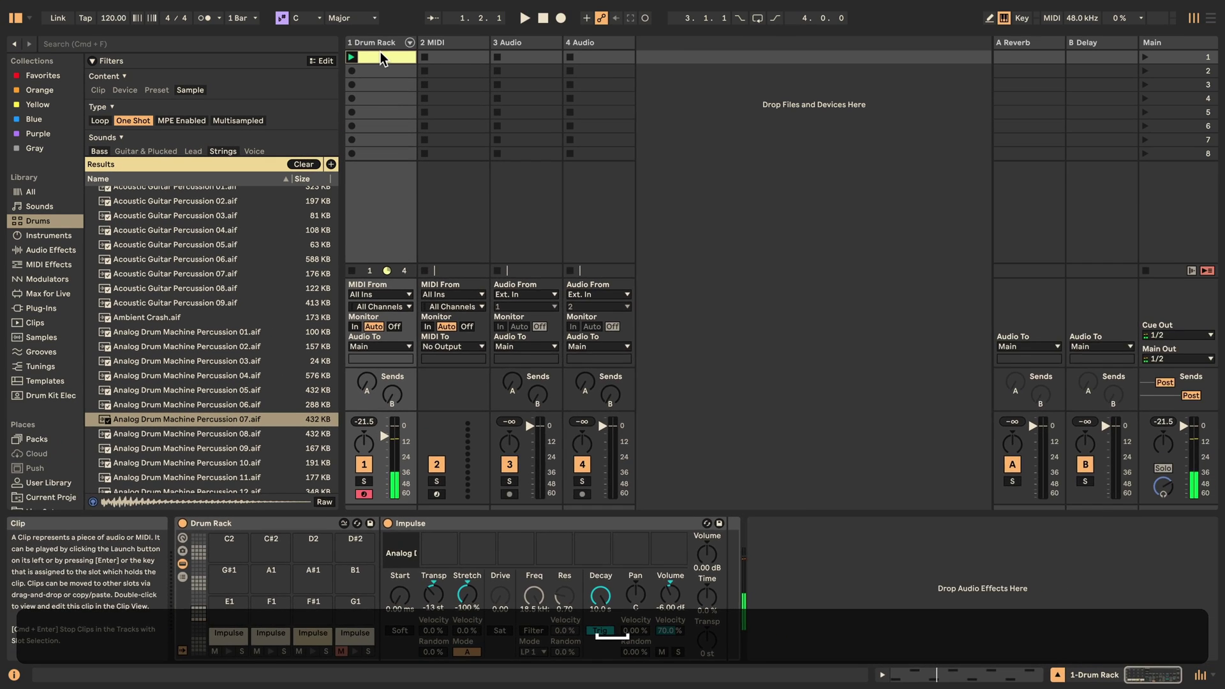
Step: Launch the drum clip and add second-row hits at 1, 1.2, 1.3 and 1.4
click(314, 0)
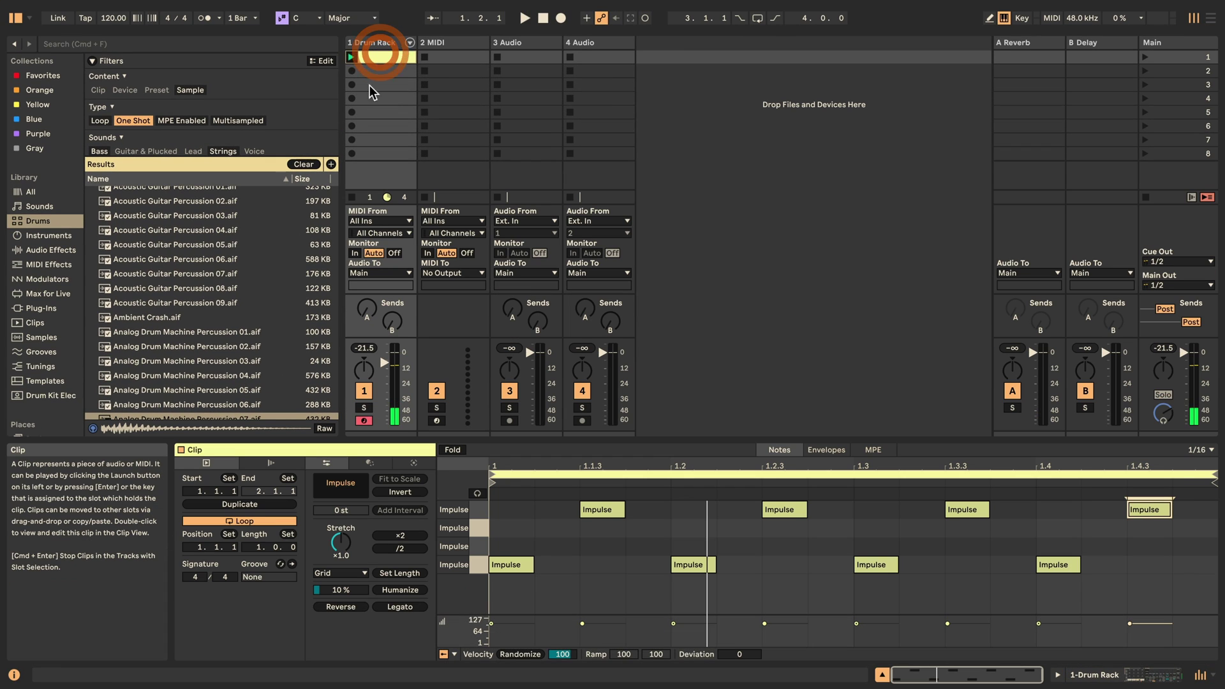
double_click(511, 528)
double_click(694, 529)
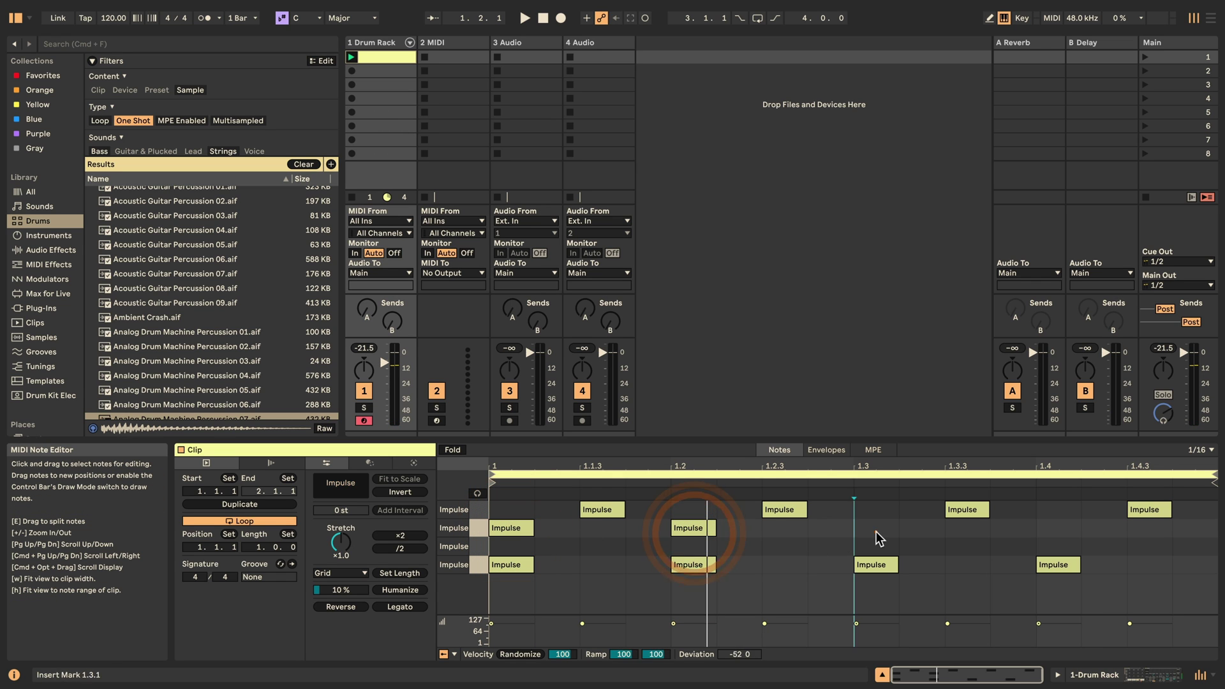
double_click(876, 528)
double_click(1058, 528)
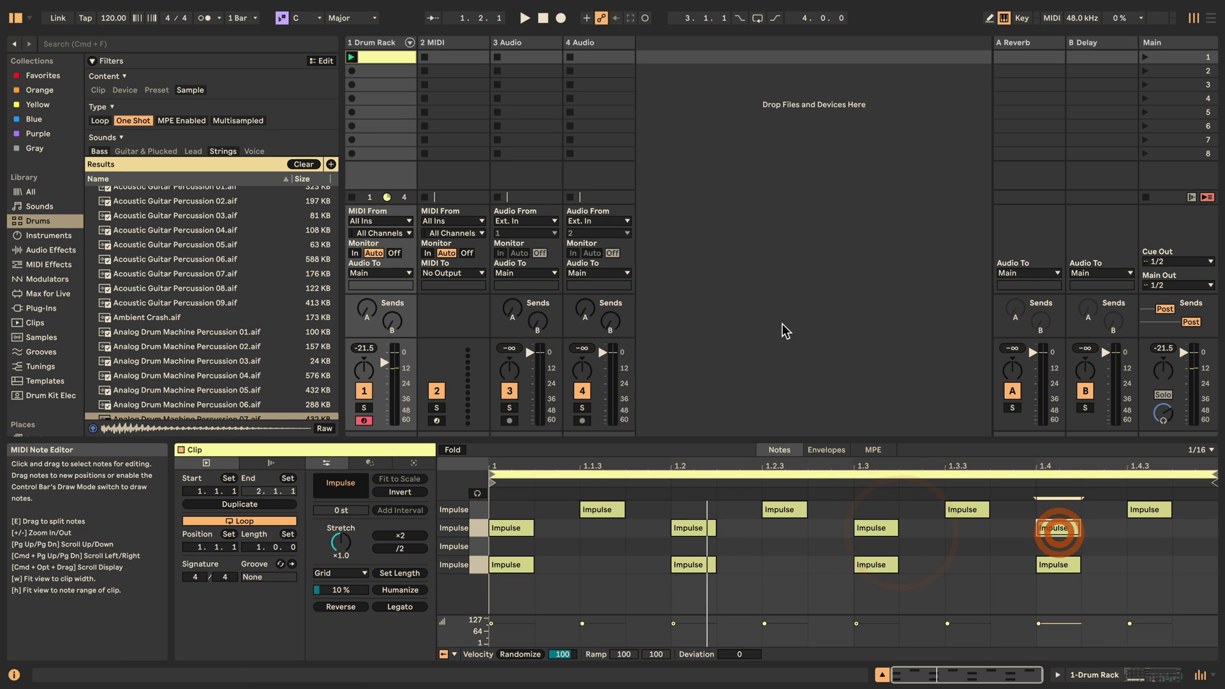
Step: Deactivate the bottom-row note at 1.2 with the 0 key
click(694, 565)
key(0)
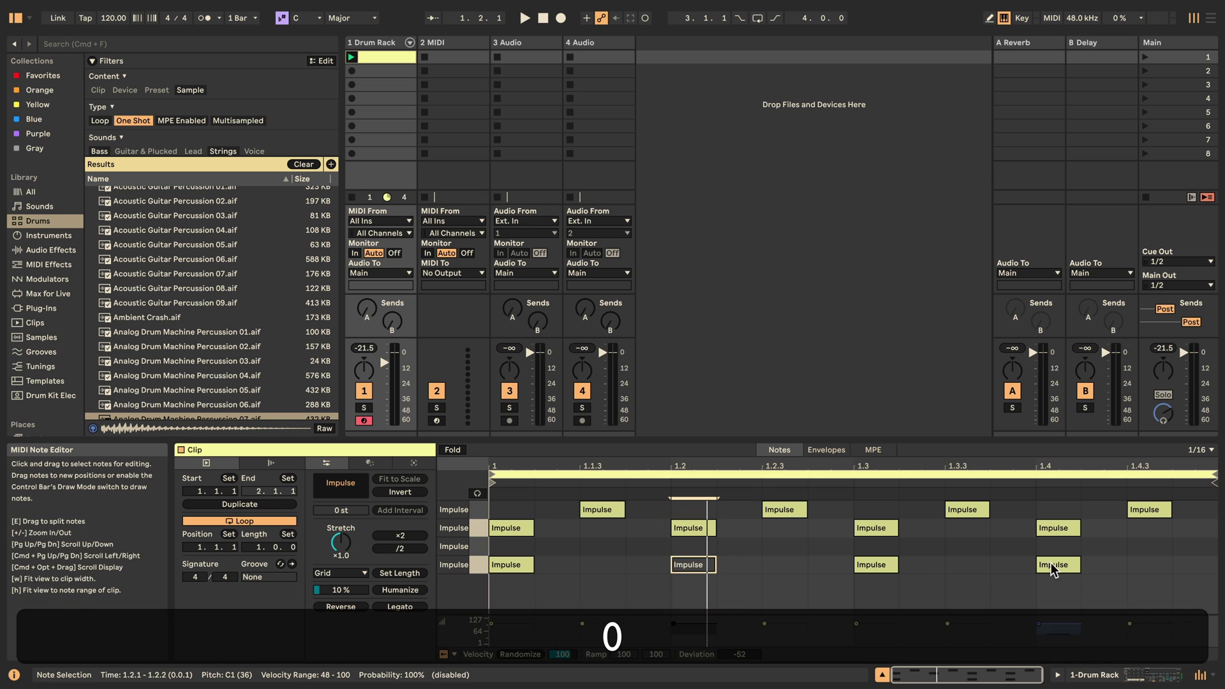
click(1056, 565)
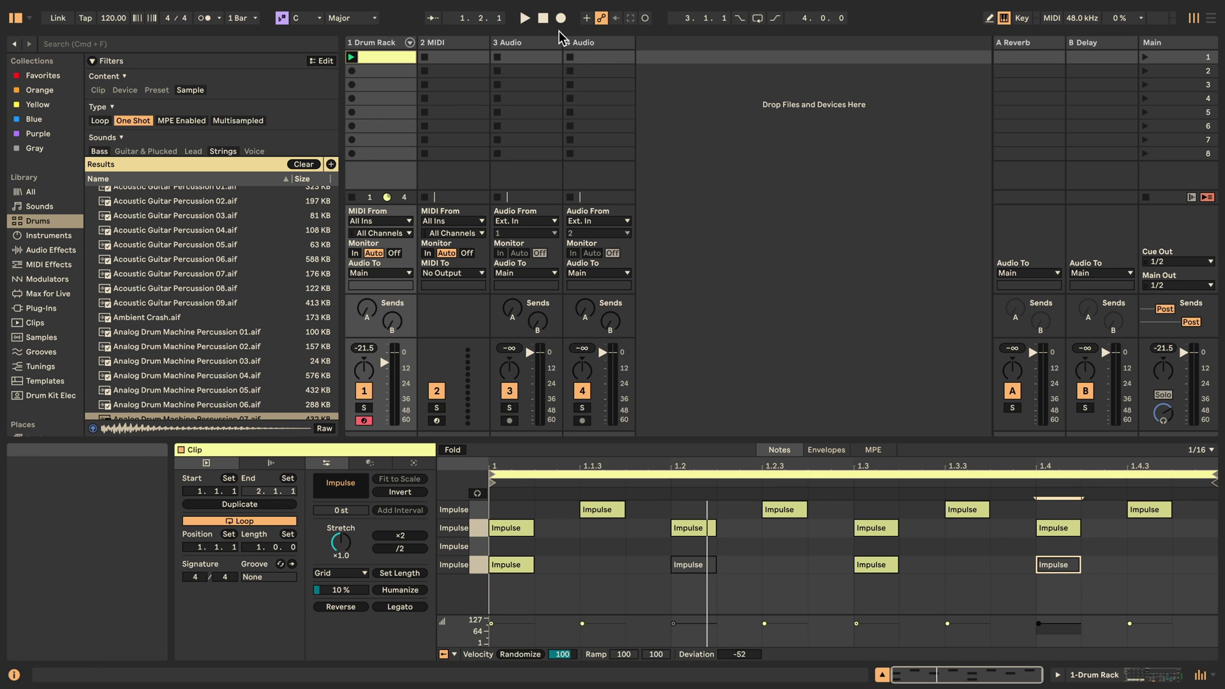
Step: Show the Drum Rack and Impulse devices, start playback, and begin session recording
key(shift)
key(shift+Tab)
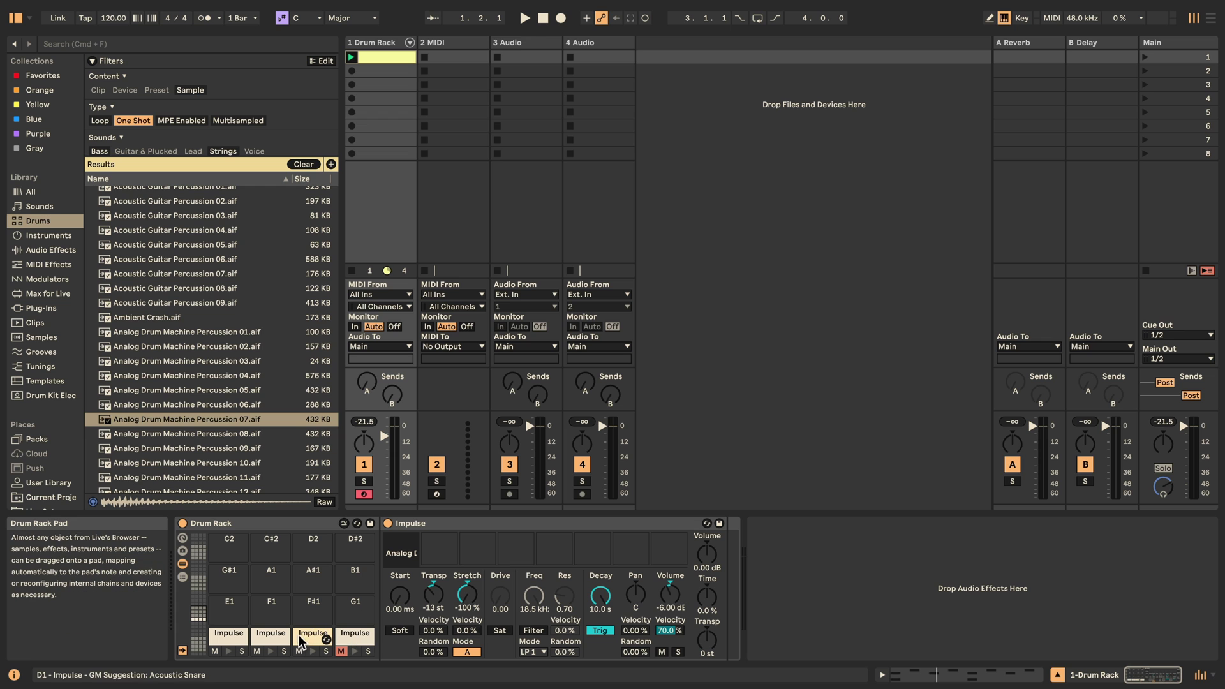
key(space)
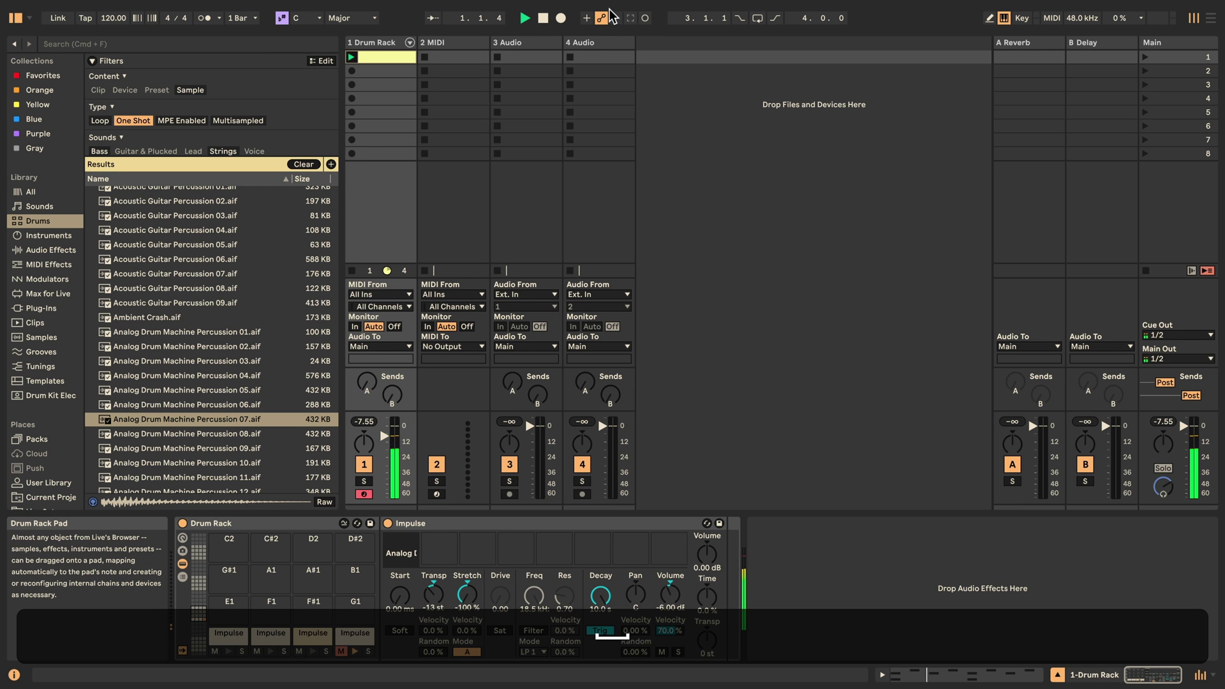
click(645, 18)
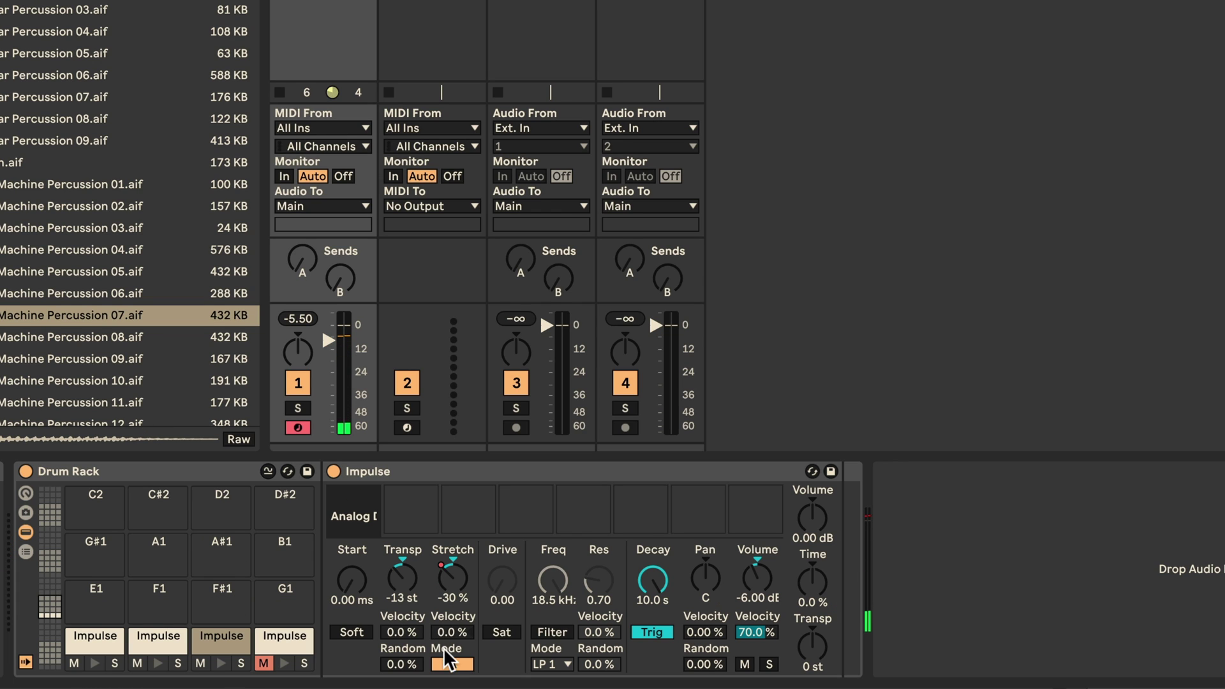
Step: Set Impulse Stretch Mode to B and Stretch velocity response to 77%
click(447, 665)
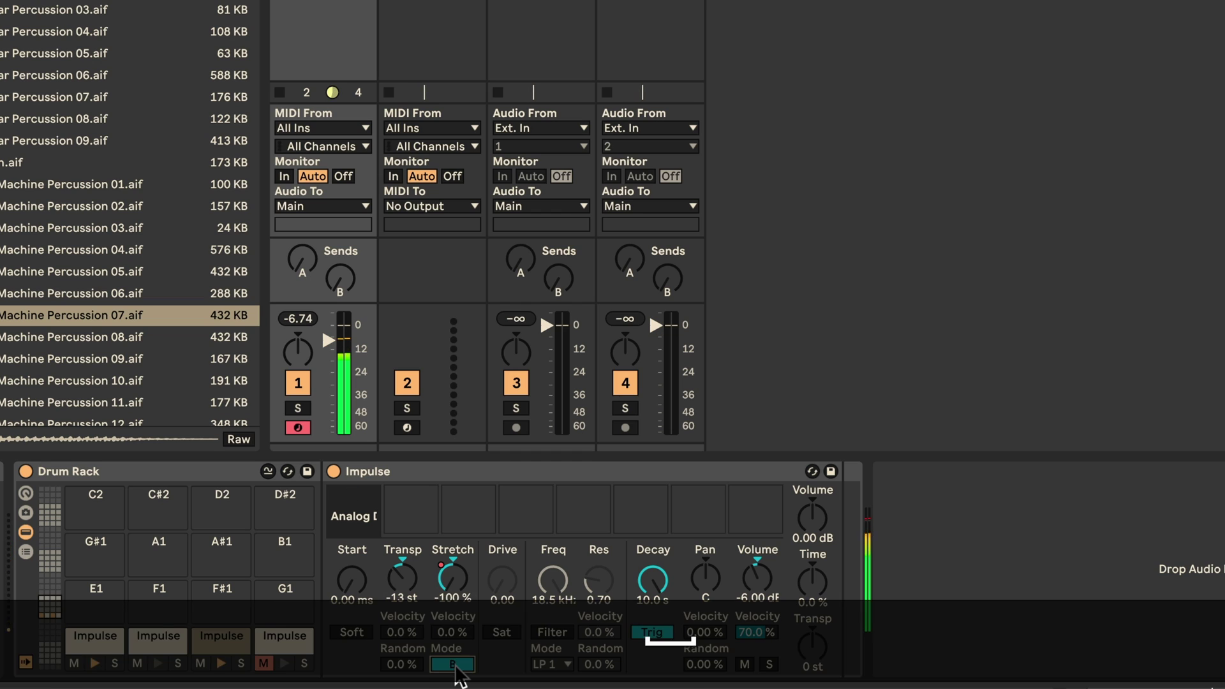
drag(470, 632, 469, 568)
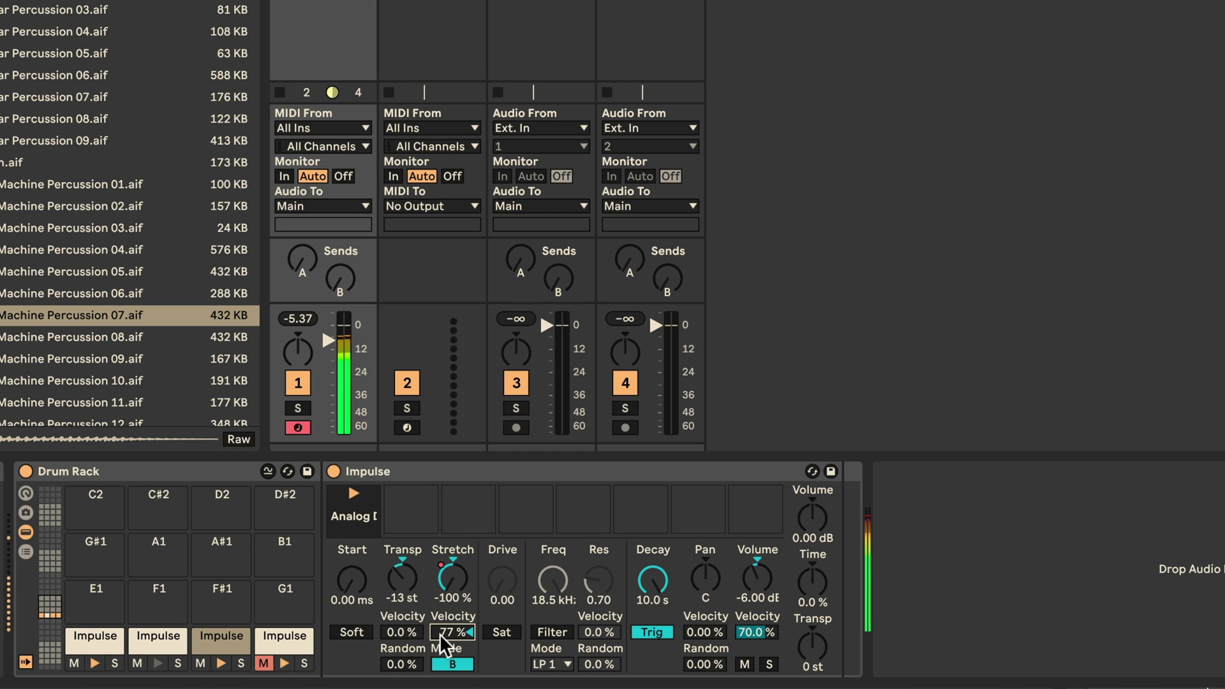
drag(450, 633, 445, 641)
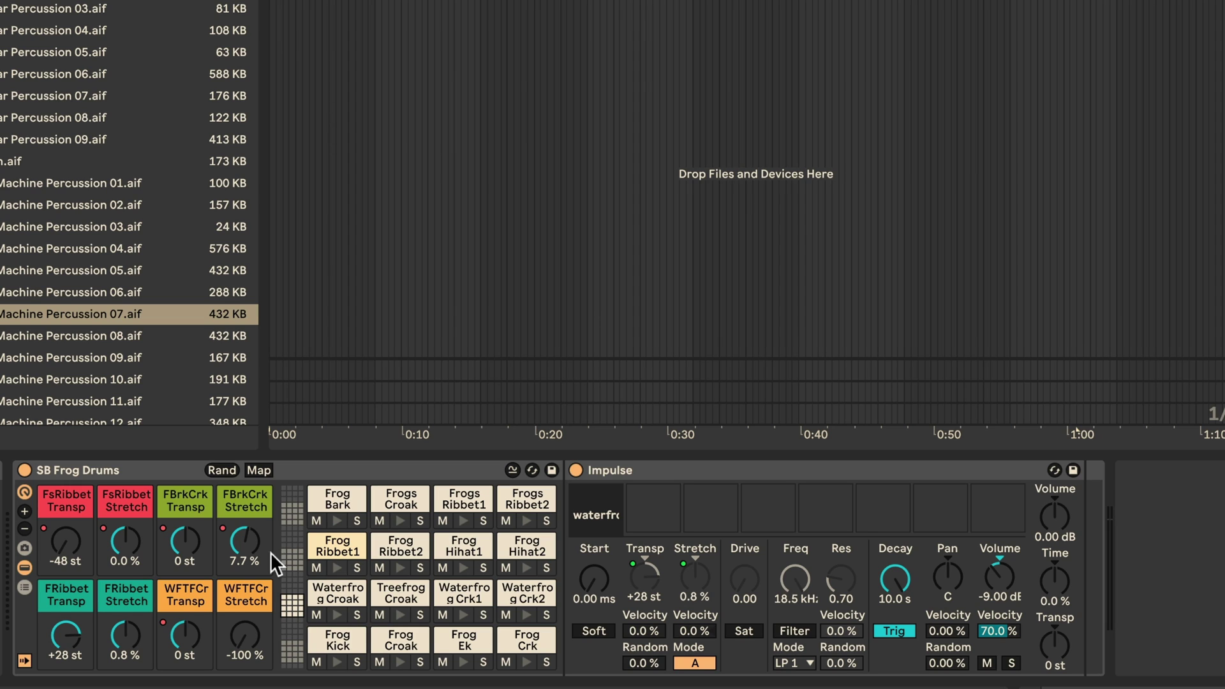
Step: Audition the Frog Kick, Croak, Ek and Crk pads, then toggle Map mode to inspect macro assignments
click(328, 643)
click(385, 641)
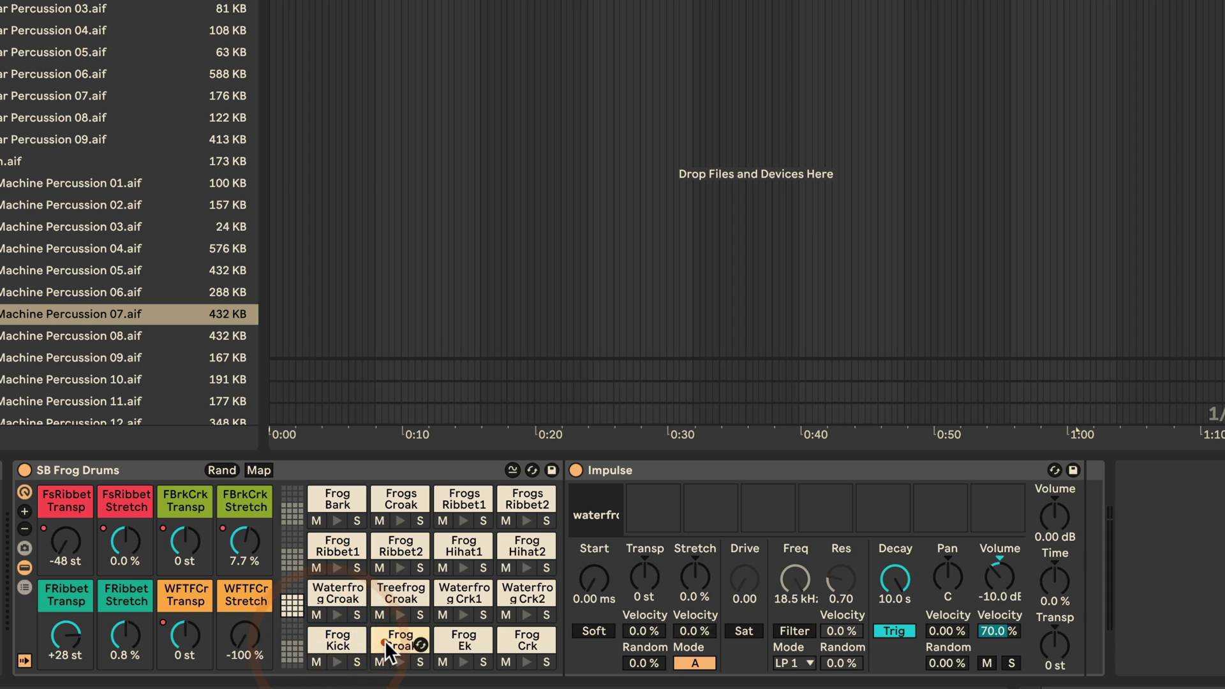
click(451, 640)
click(511, 632)
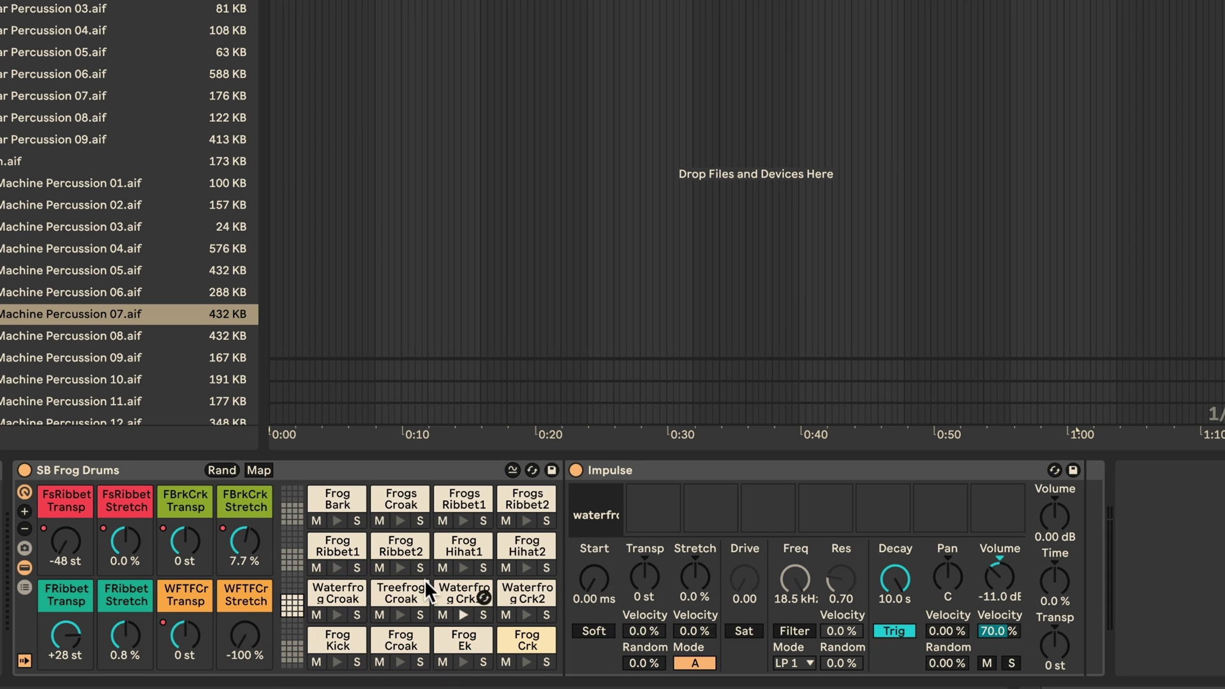
click(259, 471)
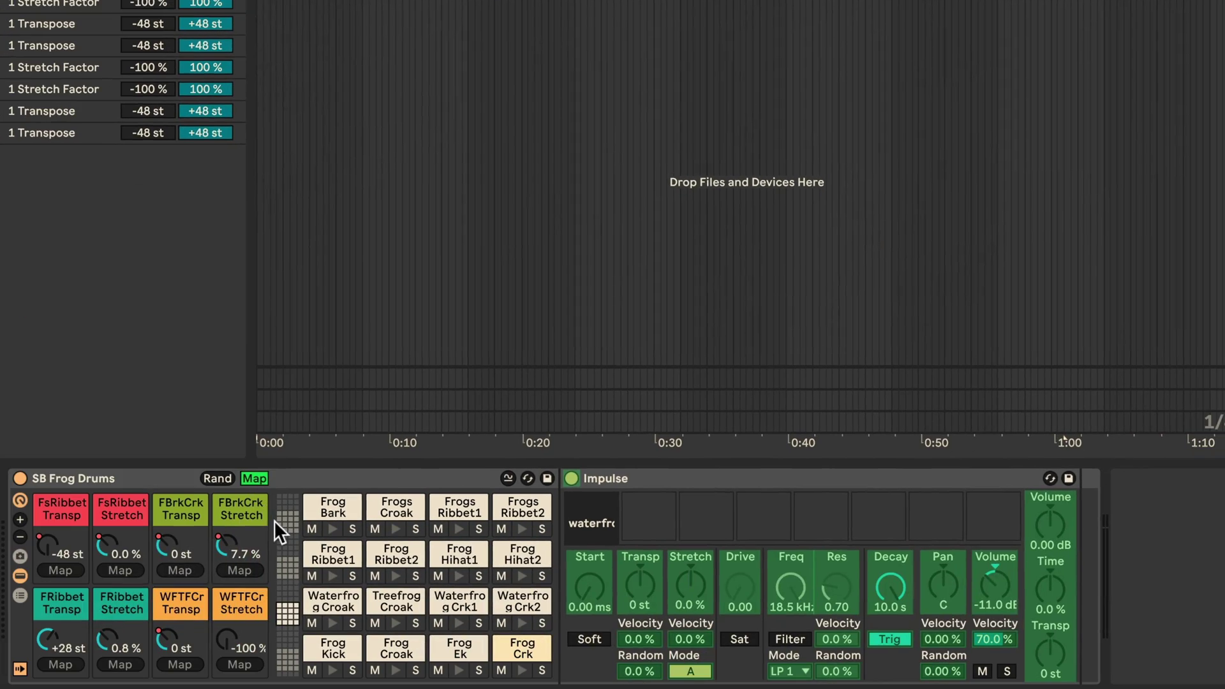
click(253, 479)
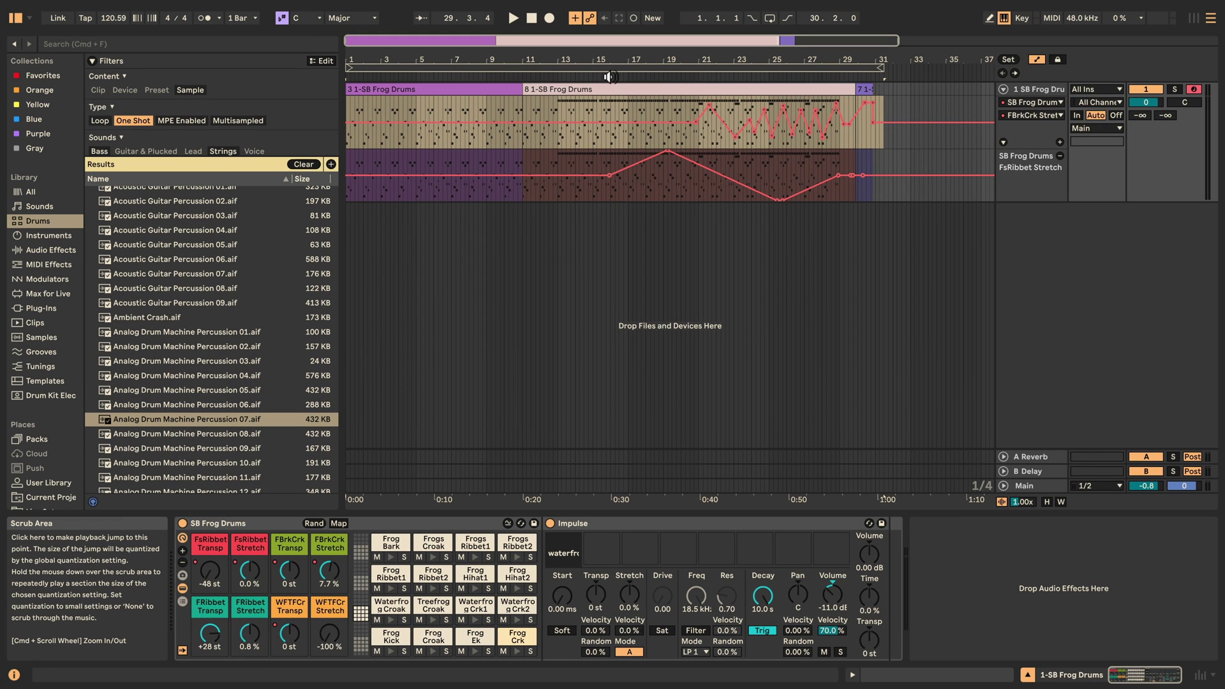
Step: Start the Frog Drums arrangement playing from around bar 15
click(600, 77)
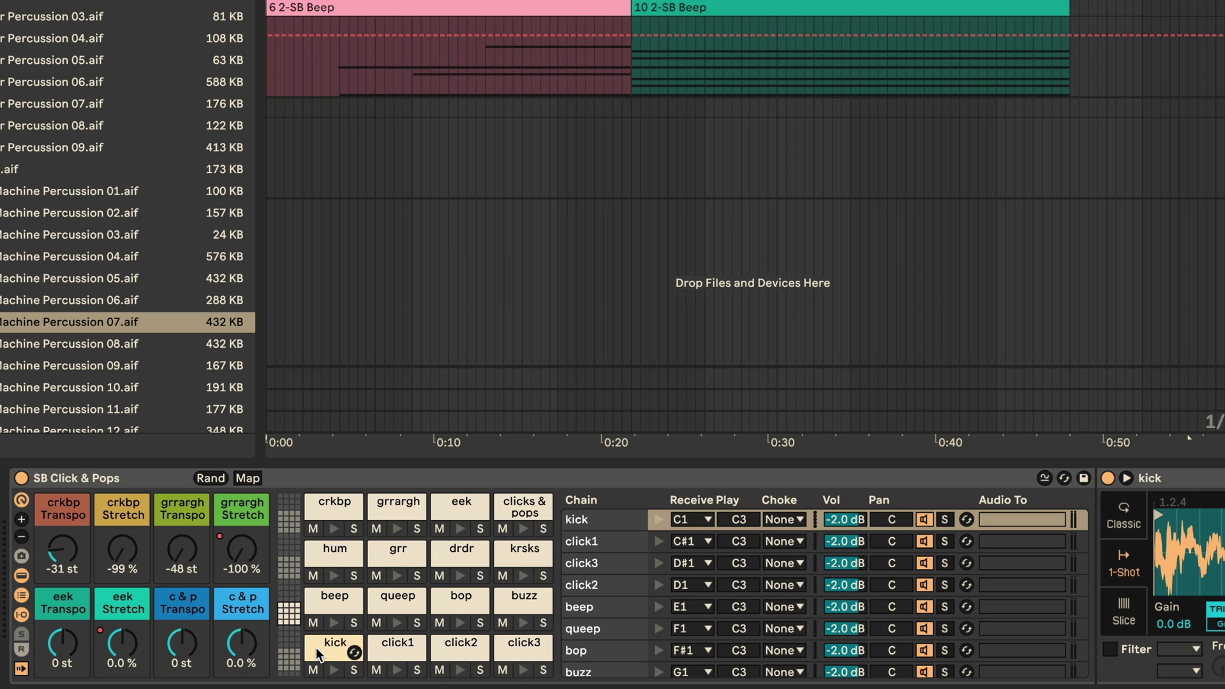
Step: Audition the crkbp, grrargh, eek and clicks & pops pads
click(328, 503)
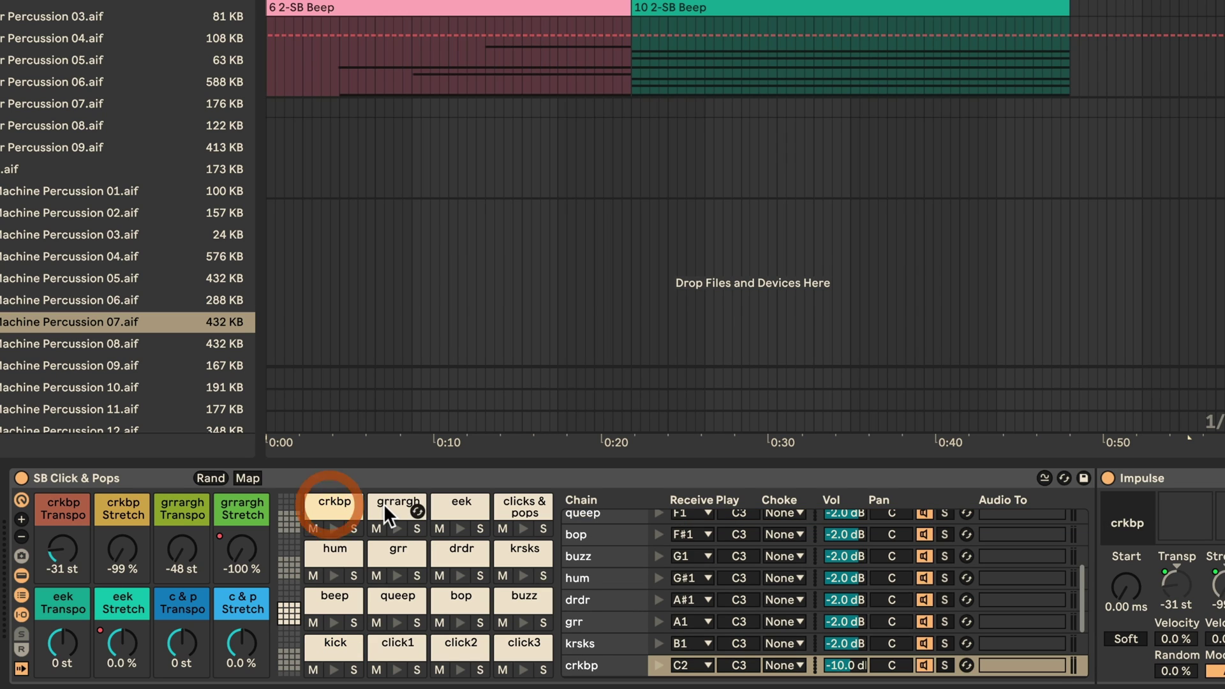
click(386, 503)
click(458, 500)
click(521, 502)
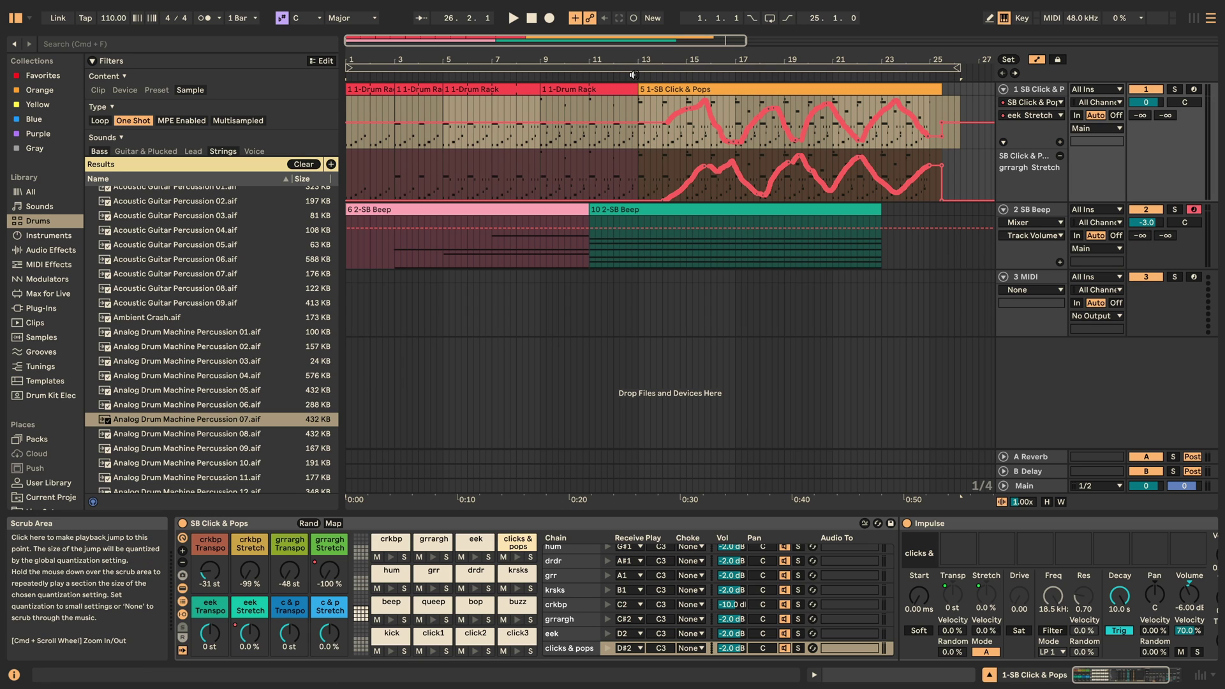
Step: Play from bar 13, deactivate the SB Beep track, and show its devices
click(633, 74)
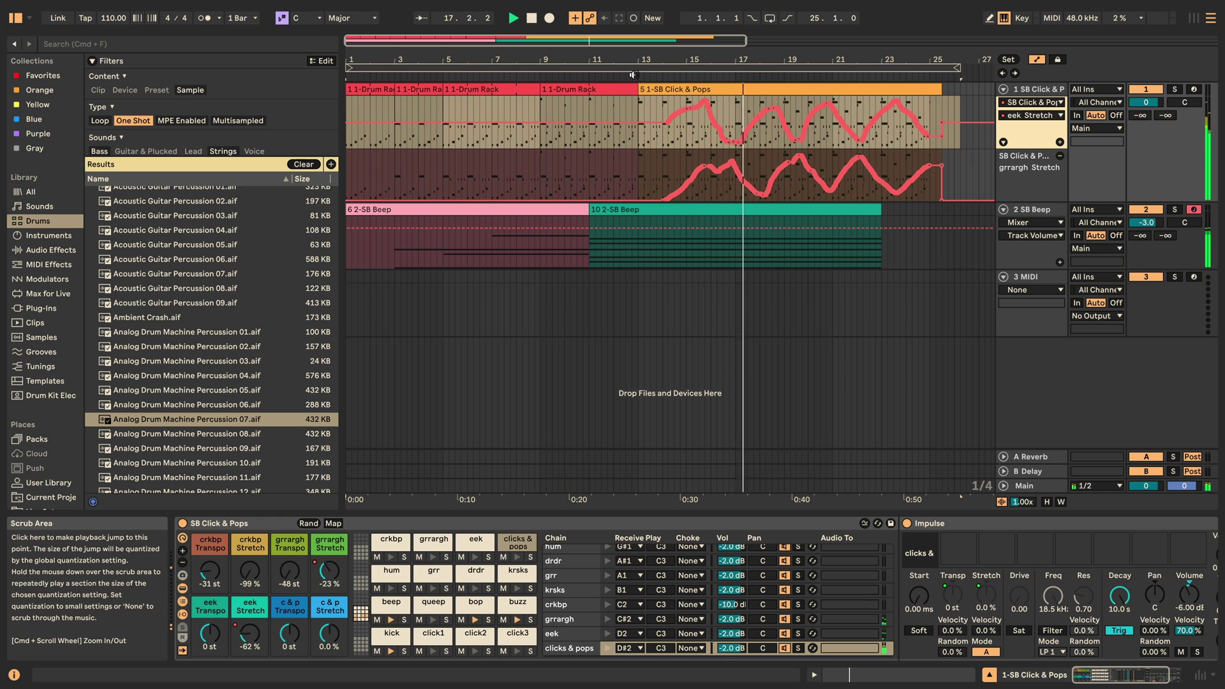
click(1147, 210)
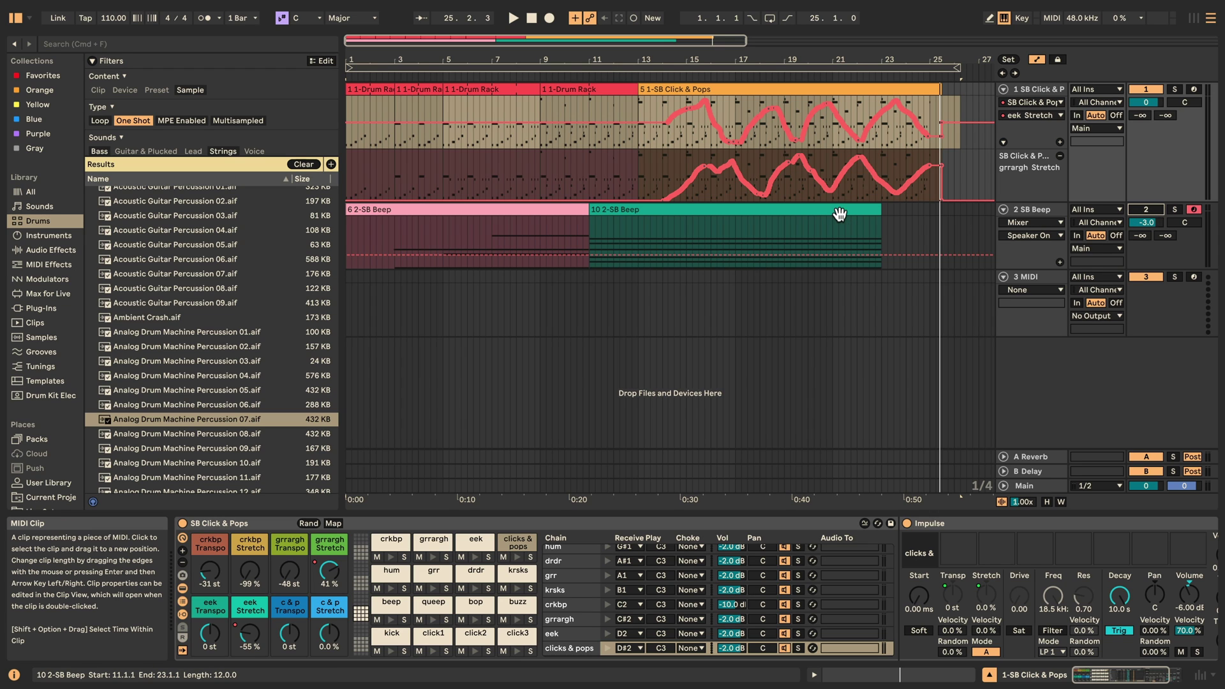
click(1040, 211)
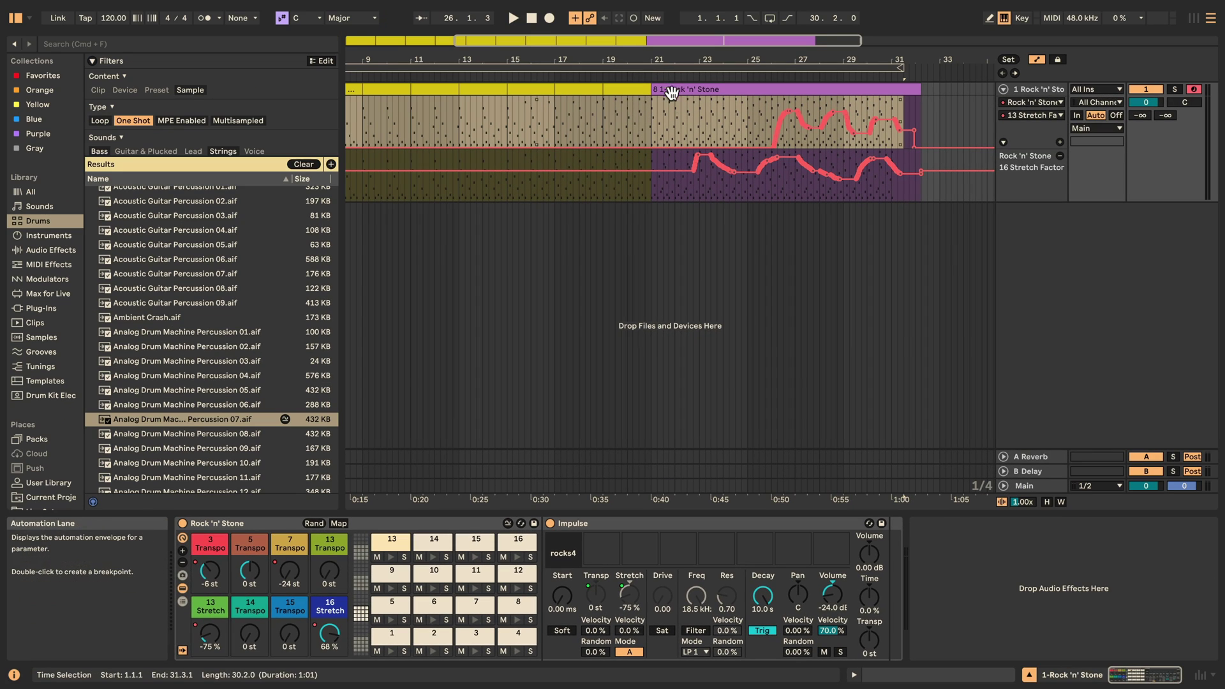
Step: Start the Rock 'n' Stone arrangement playing from bar 21
click(645, 77)
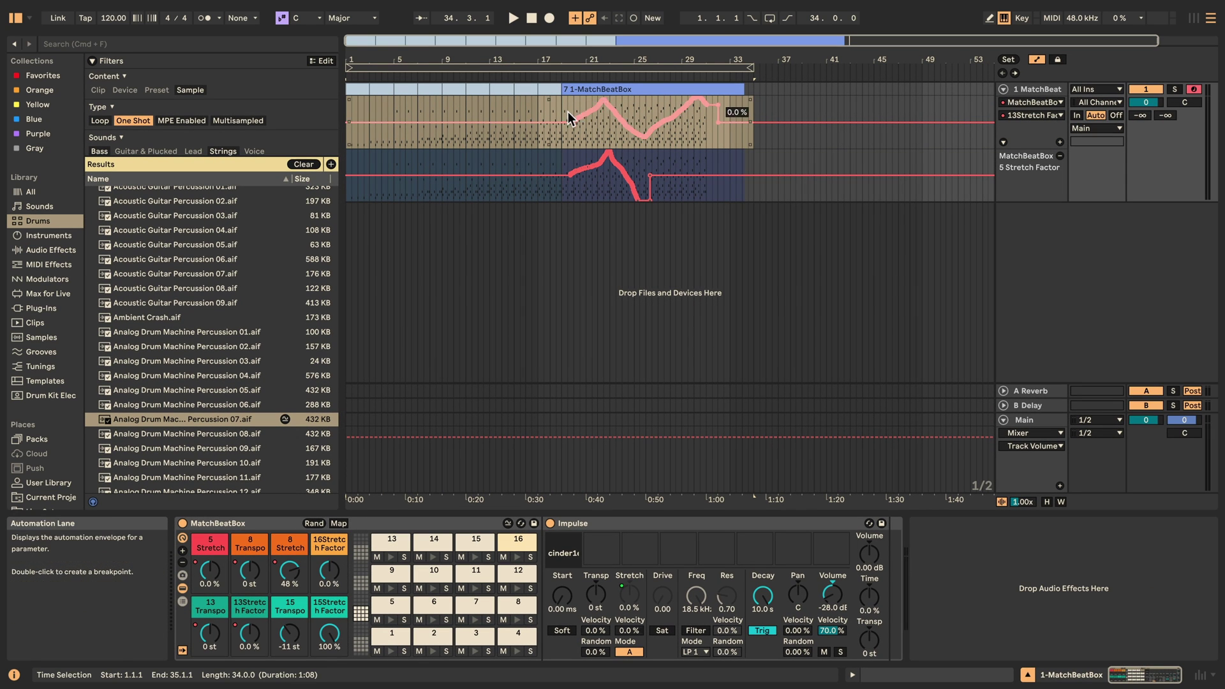
Step: Start the MatchBeatBox arrangement playing from around bar 19
click(560, 77)
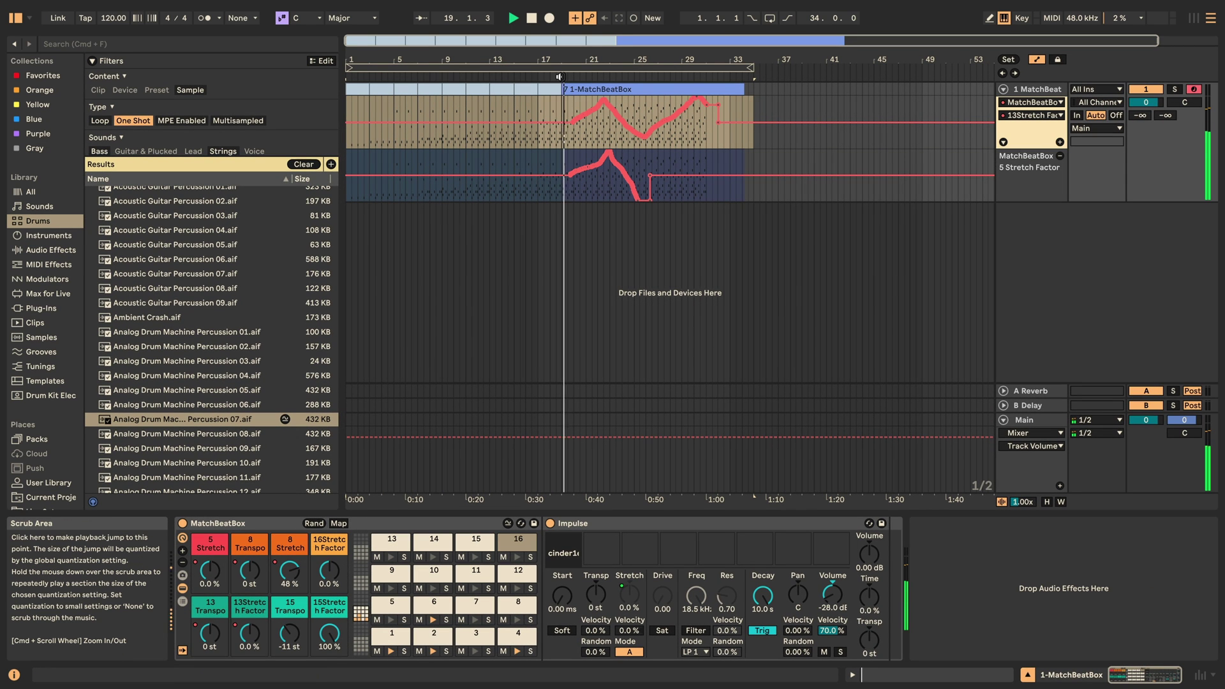